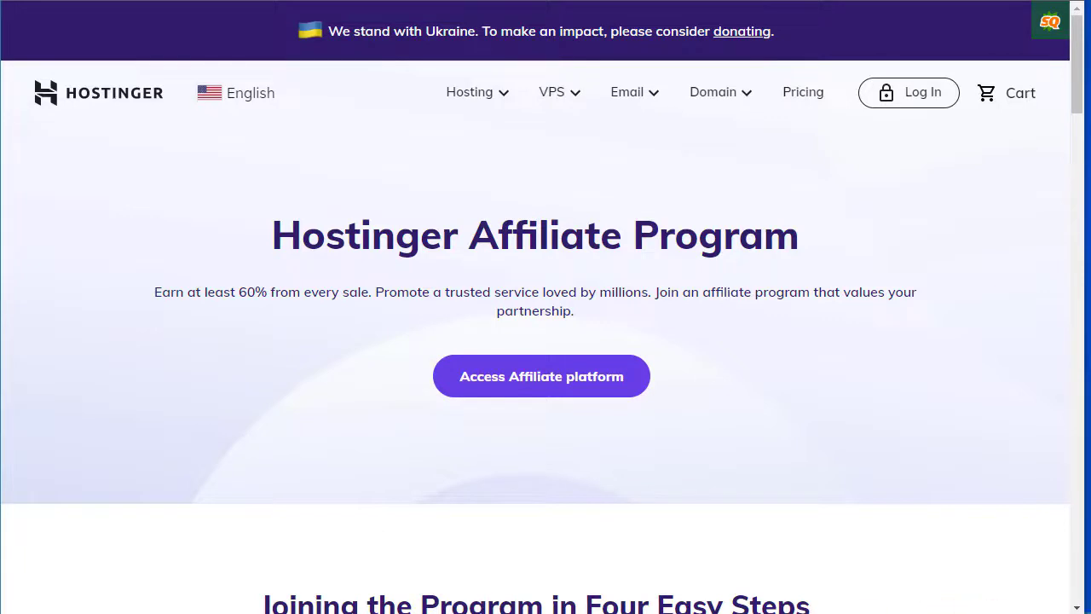
# Highlight the intro sentence and the Instant sign up, Track your performance and Affiliate Banners headings.
pyautogui.scroll(-1, 1085, 553)
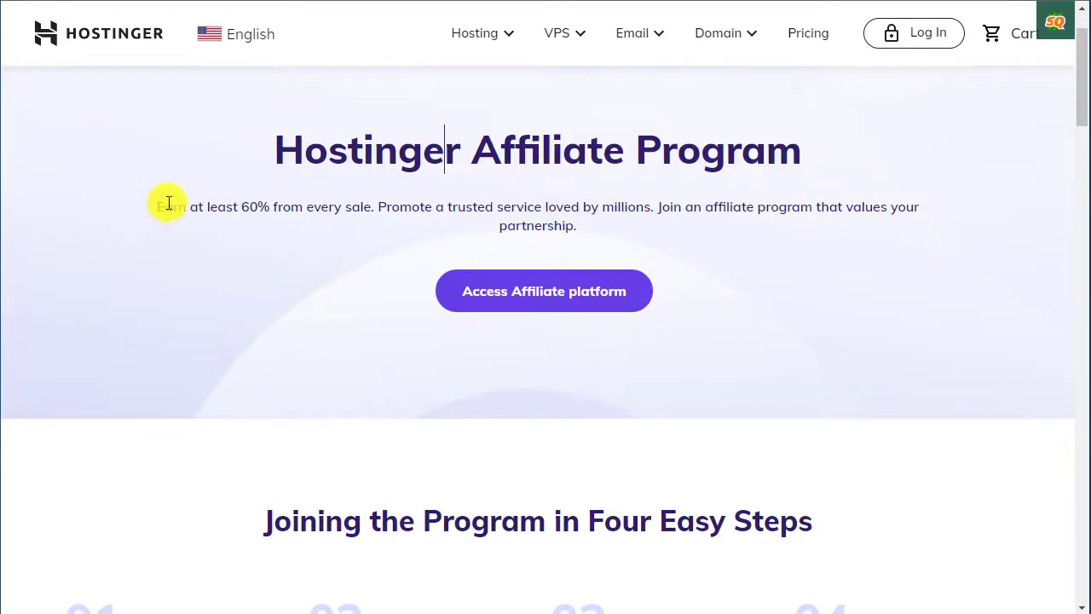
pyautogui.moveTo(157, 206); pyautogui.dragTo(656, 210)
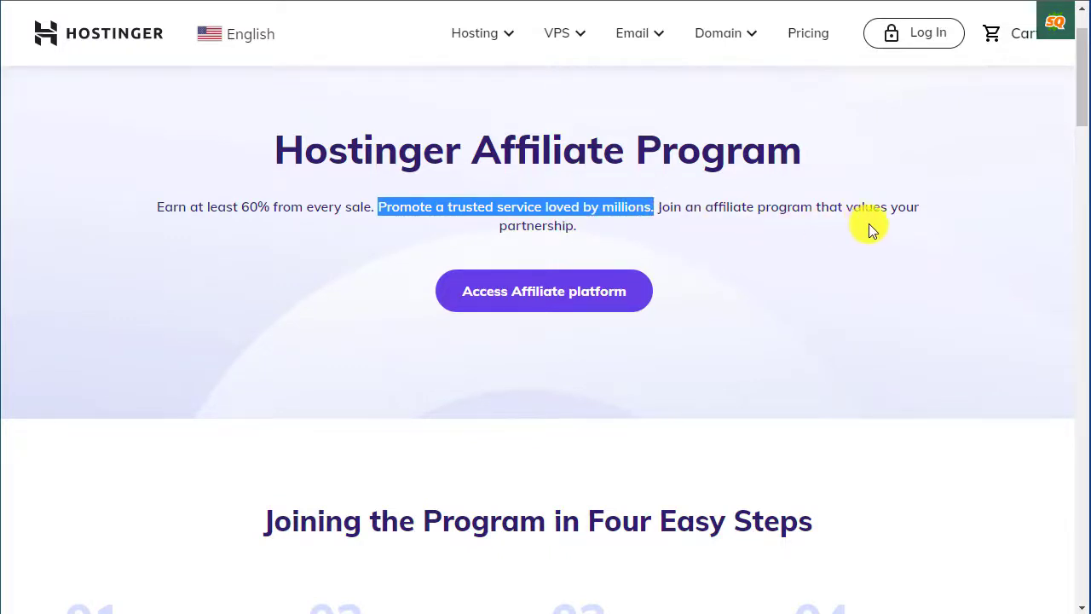
pyautogui.click(622, 244)
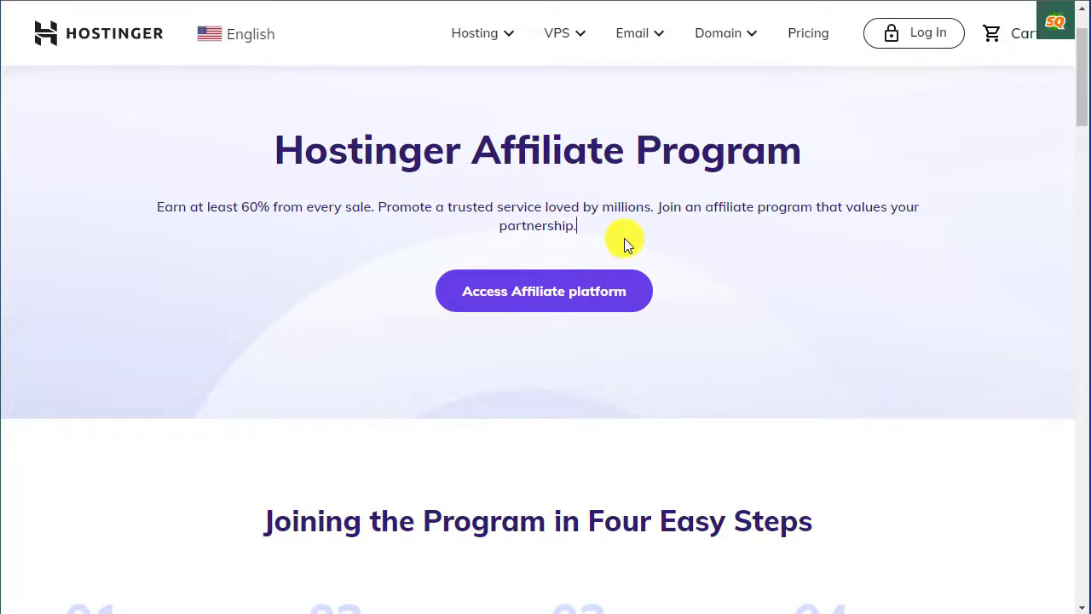
pyautogui.scroll(-3, 630, 366)
pyautogui.scroll(-1, 630, 366)
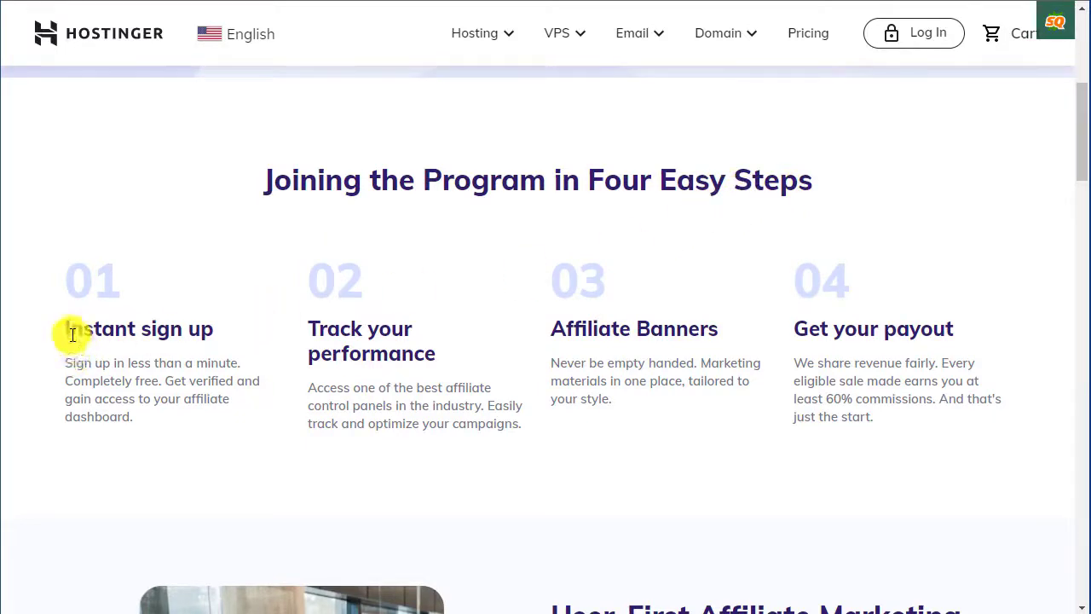
pyautogui.moveTo(68, 331); pyautogui.dragTo(214, 333)
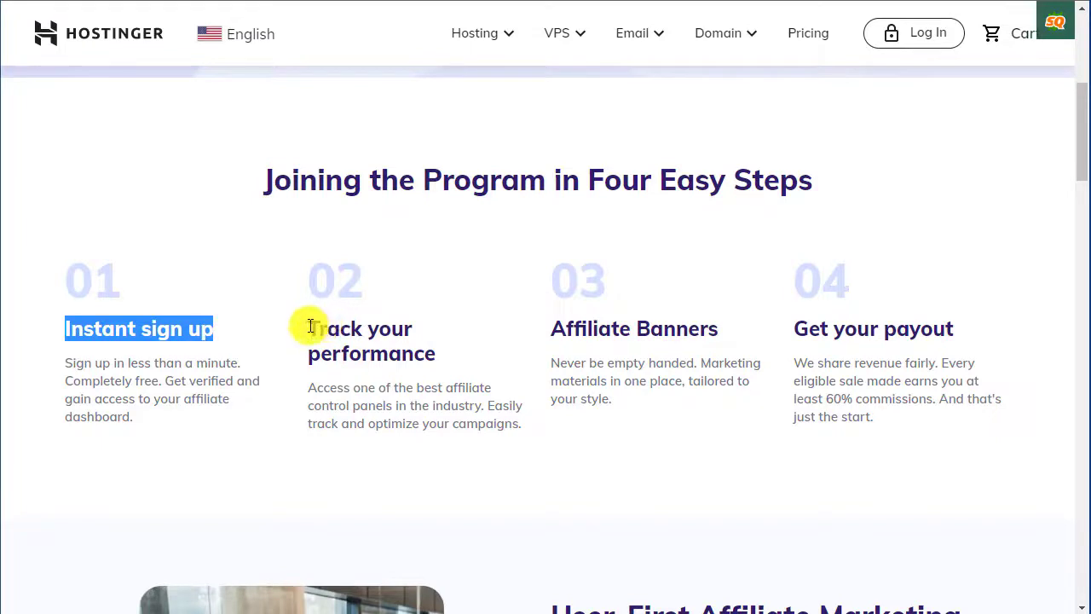
pyautogui.moveTo(309, 326); pyautogui.dragTo(430, 349)
pyautogui.moveTo(555, 330); pyautogui.dragTo(963, 332)
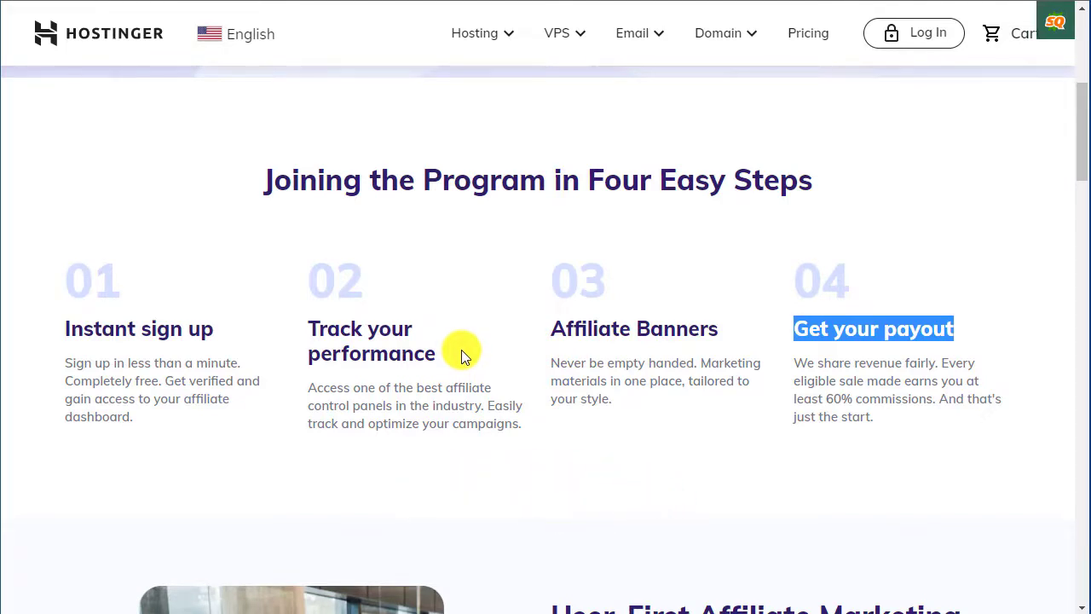
# Scroll past the User-First Affiliate Marketing section to the Affiliate FAQs.
pyautogui.scroll(-5, 461, 349)
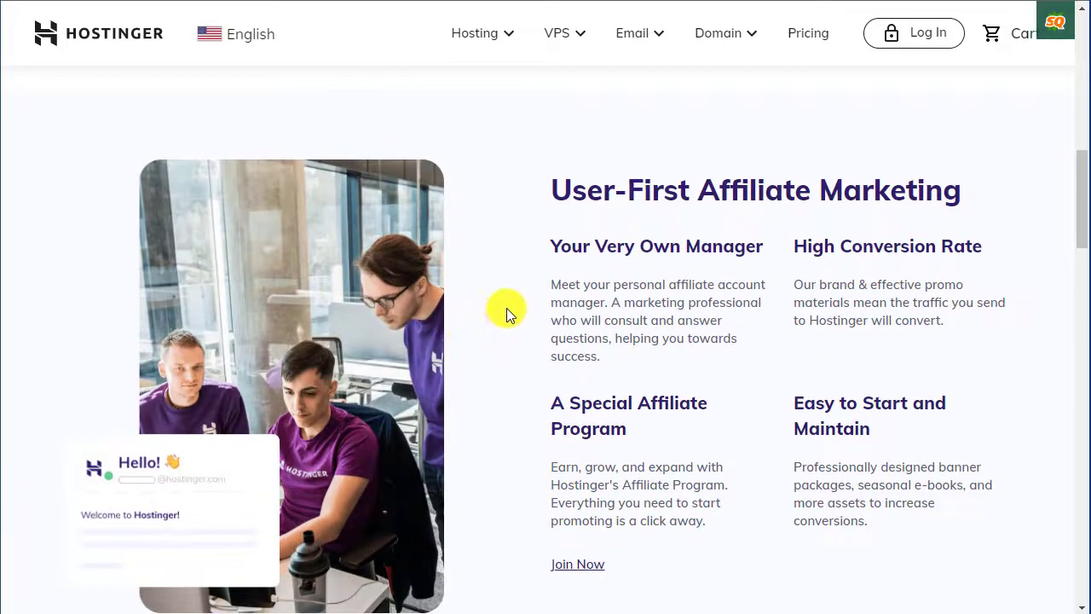
pyautogui.scroll(-2, 507, 307)
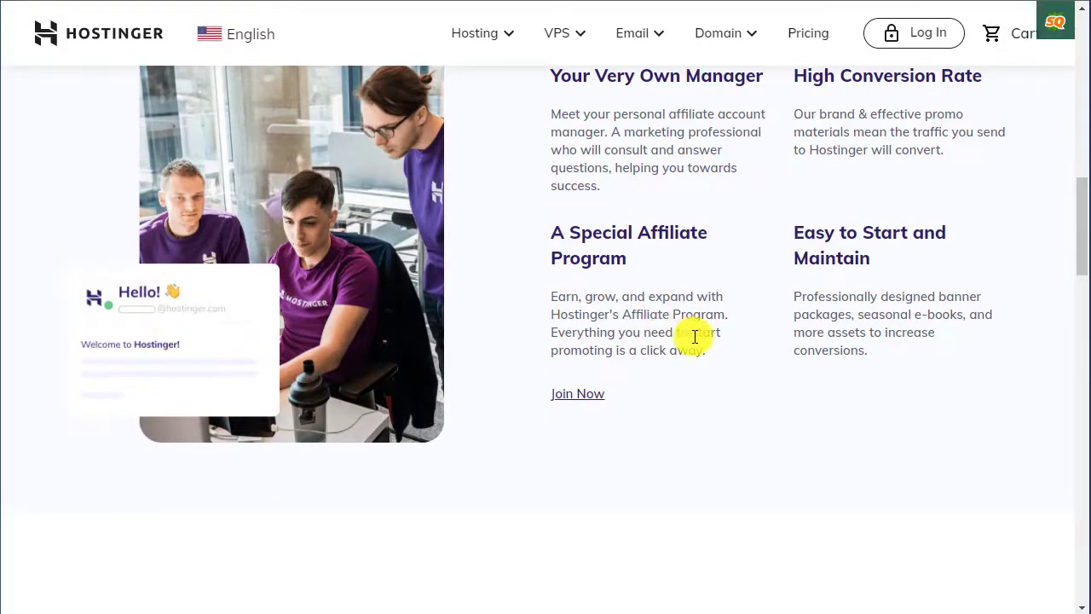
pyautogui.scroll(-3, 695, 336)
pyautogui.scroll(-2, 694, 335)
pyautogui.scroll(-2, 693, 336)
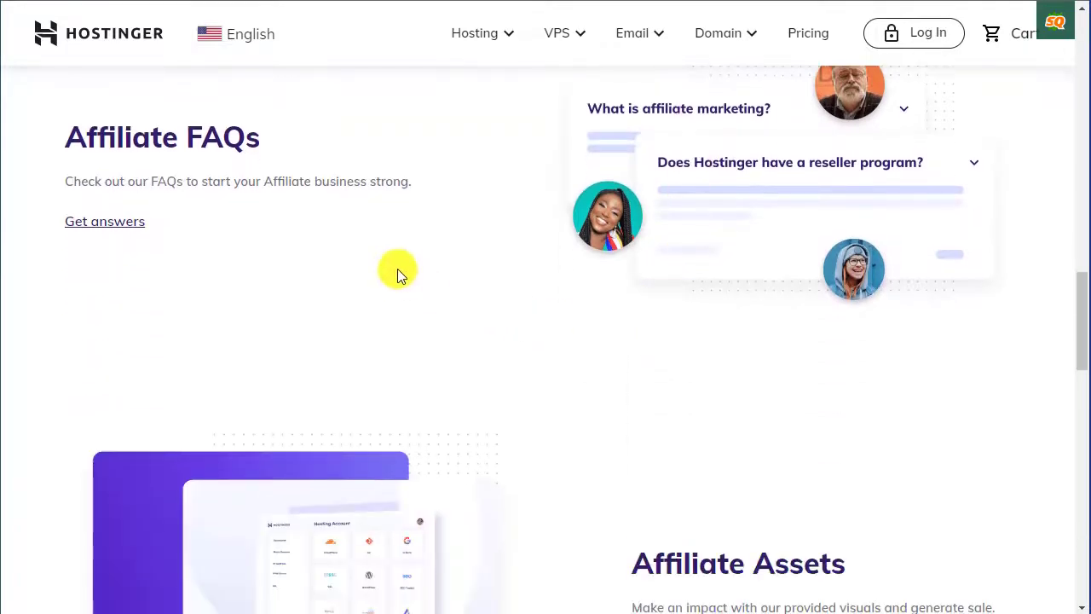
pyautogui.scroll(1, 390, 274)
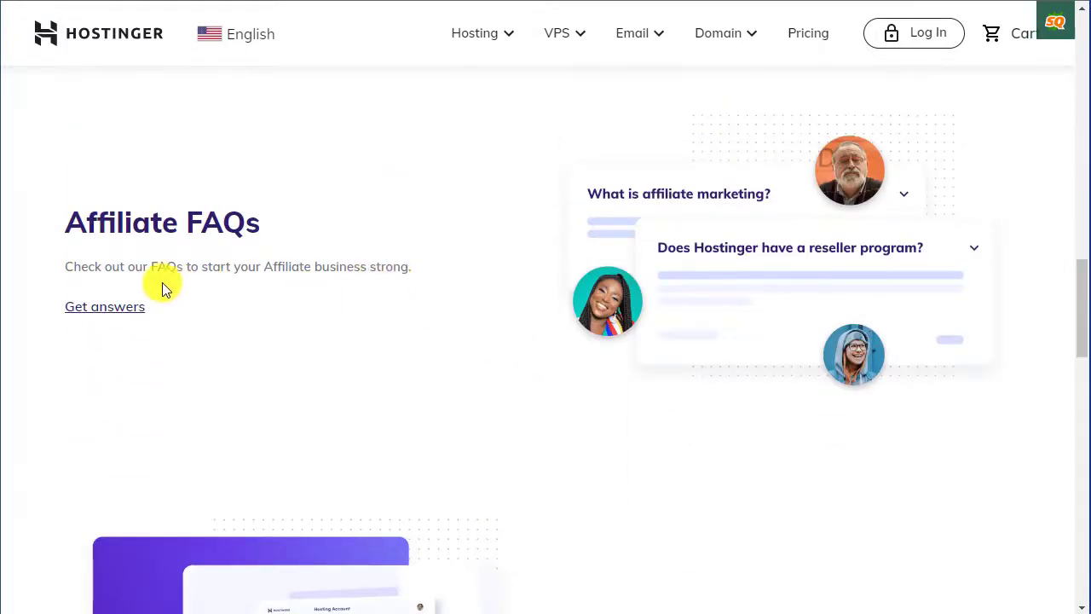
# Open the Affiliates FAQ answers page and skim through it.
pyautogui.click(92, 308)
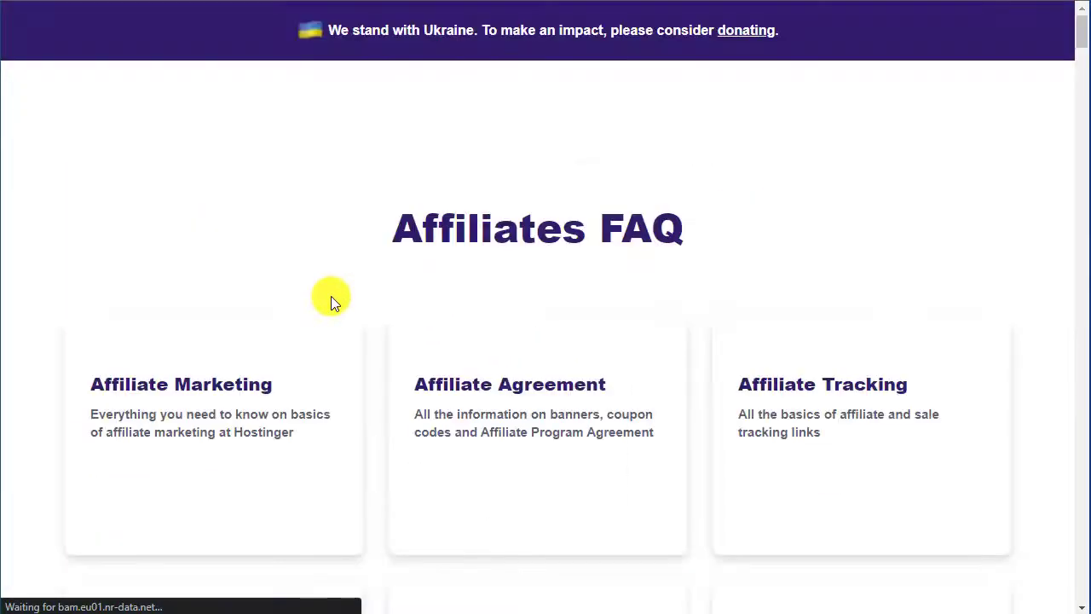
pyautogui.scroll(-3, 339, 287)
pyautogui.scroll(-3, 339, 287)
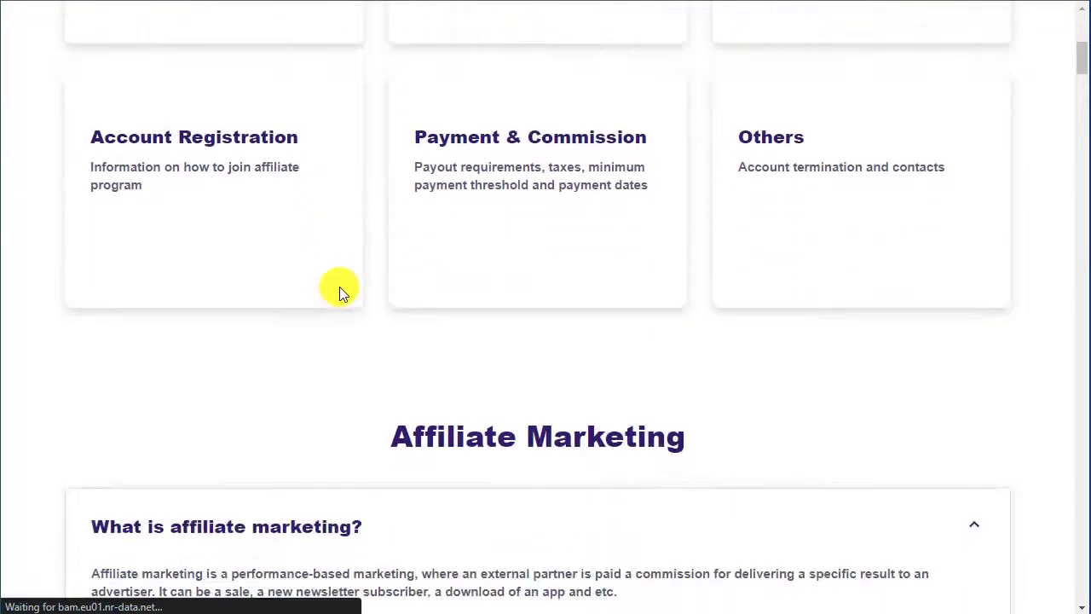
pyautogui.scroll(2, 340, 287)
pyautogui.scroll(2, 341, 292)
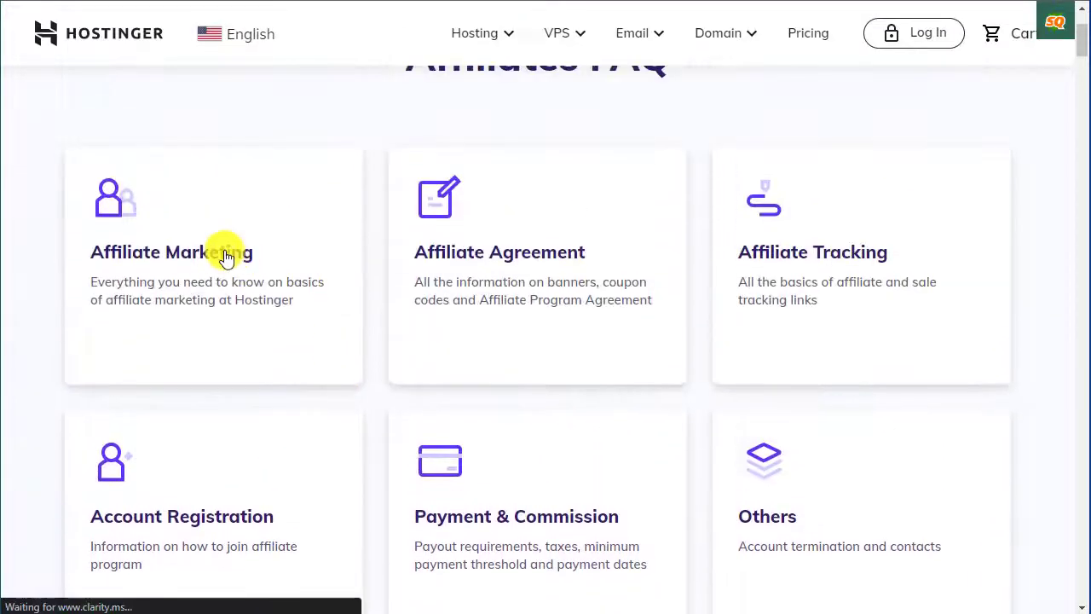
pyautogui.scroll(-1, 873, 262)
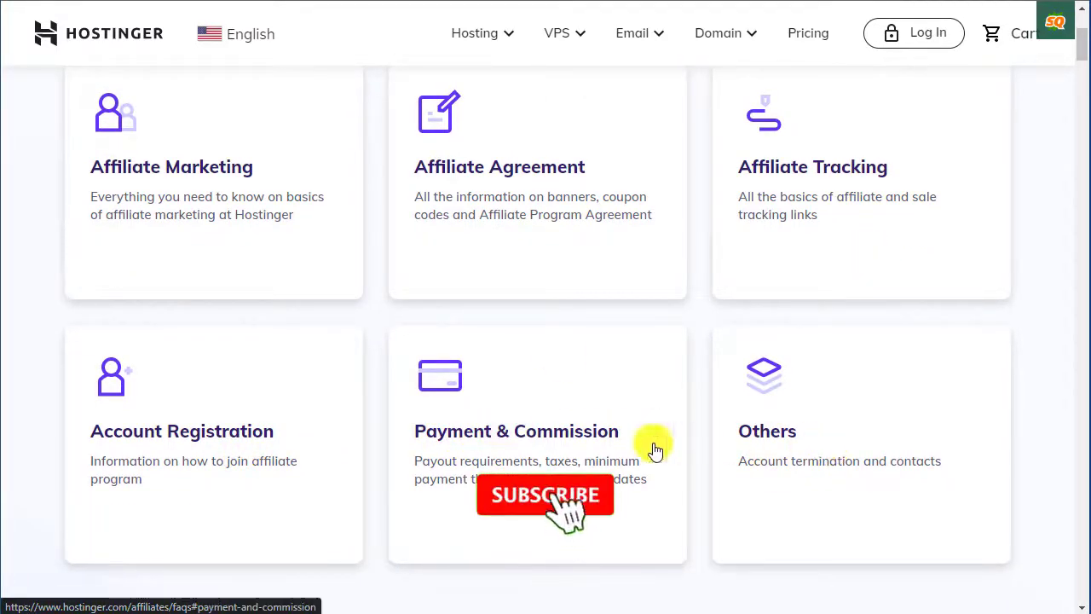
# Read the Payment & Commission answers, then go back to the Affiliate Program page.
pyautogui.click(540, 431)
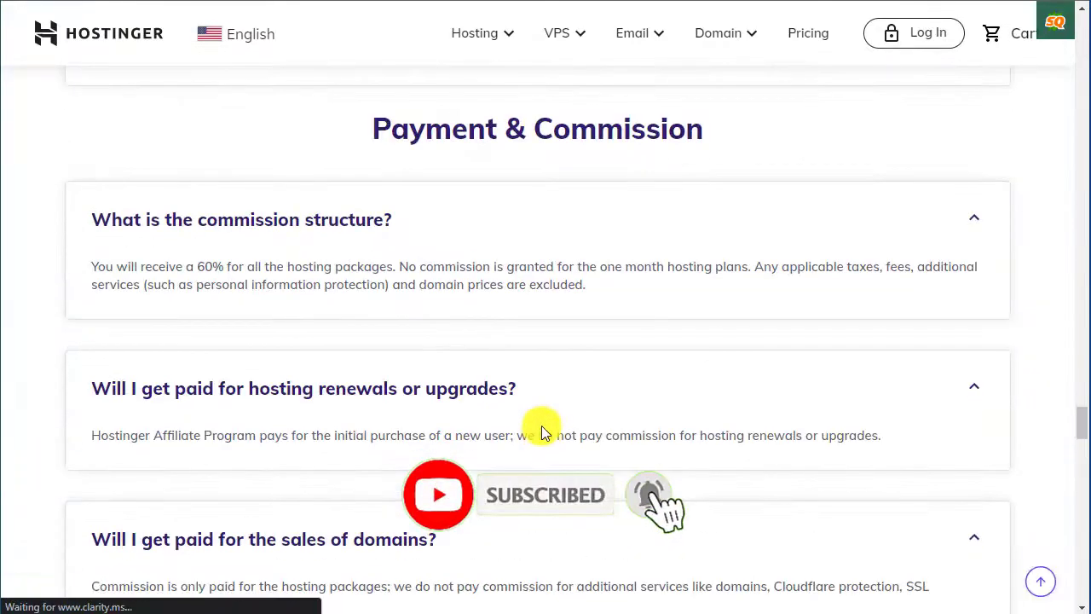
pyautogui.scroll(-4, 541, 425)
pyautogui.scroll(-2, 541, 425)
pyautogui.scroll(-5, 541, 425)
pyautogui.scroll(-4, 541, 423)
pyautogui.scroll(-3, 542, 422)
pyautogui.scroll(3, 541, 424)
pyautogui.scroll(5, 540, 427)
pyautogui.scroll(5, 541, 426)
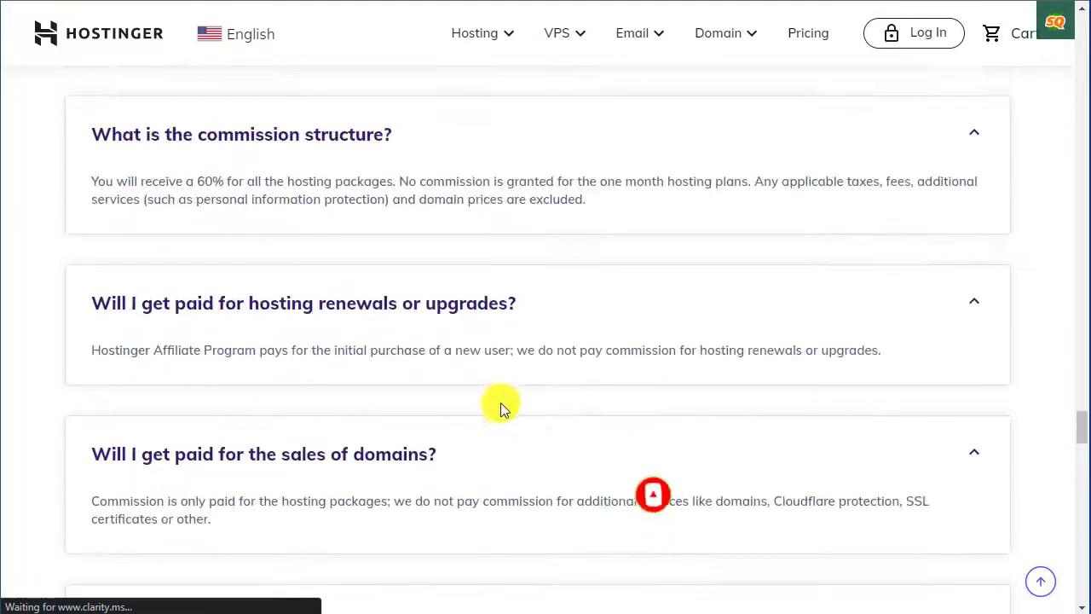
pyautogui.hotkey('alt', 'Left')
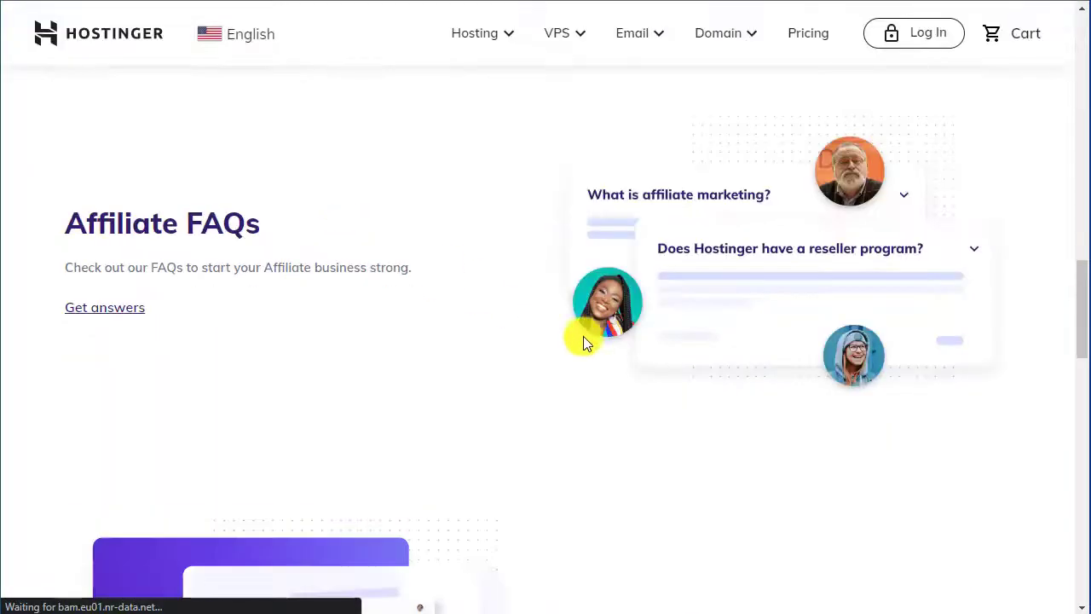
# Highlight the Affiliate Assets description on the Affiliate Program page.
pyautogui.scroll(-5, 553, 347)
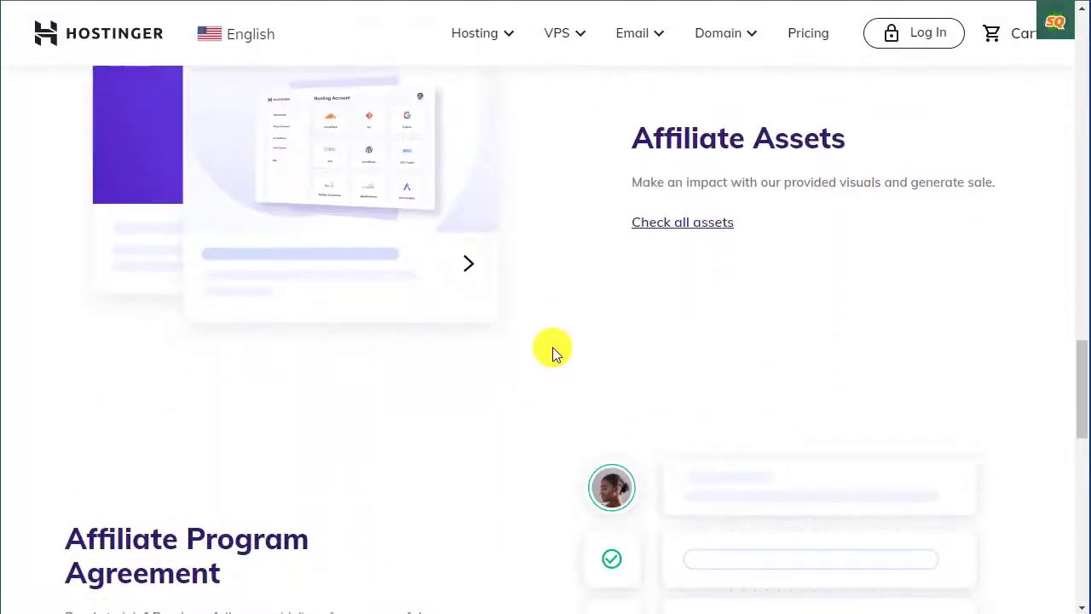
pyautogui.scroll(1, 552, 347)
pyautogui.scroll(-1, 553, 347)
pyautogui.scroll(1, 553, 347)
pyautogui.scroll(1, 552, 347)
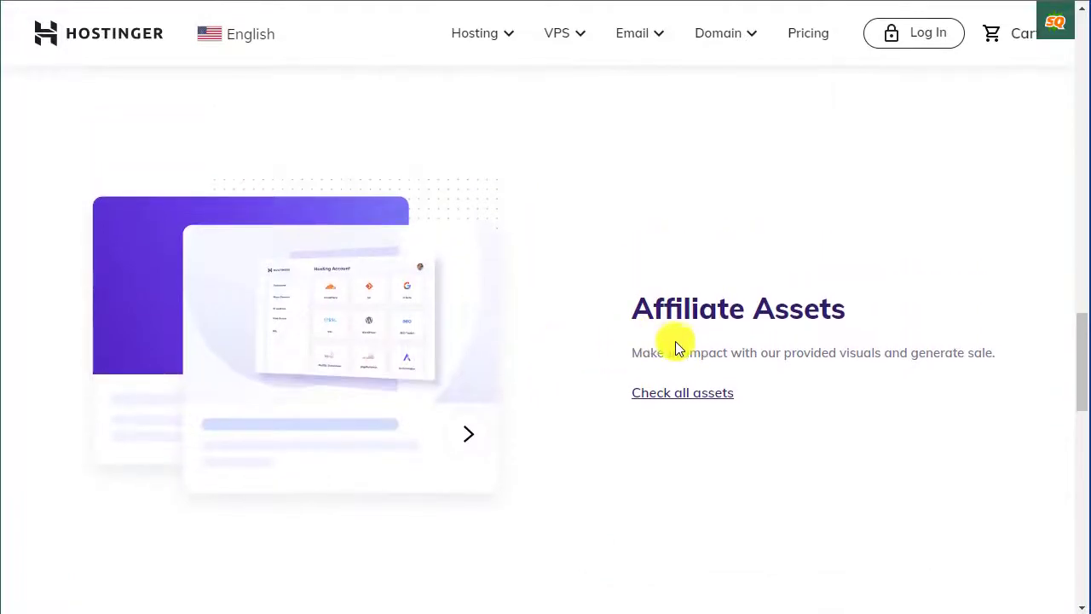
pyautogui.moveTo(632, 352); pyautogui.dragTo(1002, 376)
pyautogui.click(1001, 364)
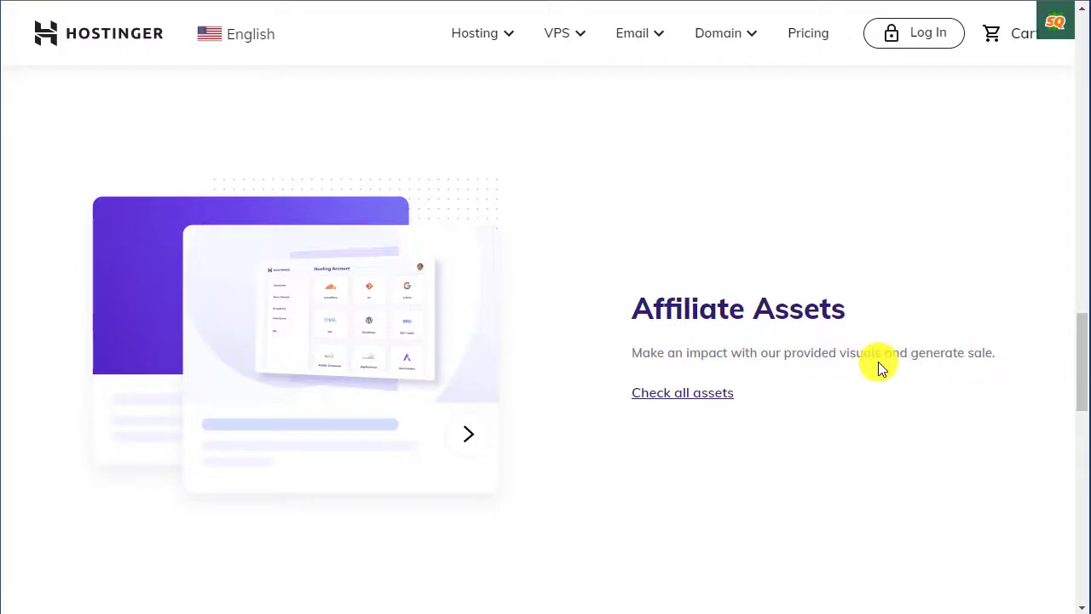
pyautogui.scroll(-5, 878, 360)
pyautogui.scroll(-1, 447, 352)
pyautogui.scroll(1, 207, 309)
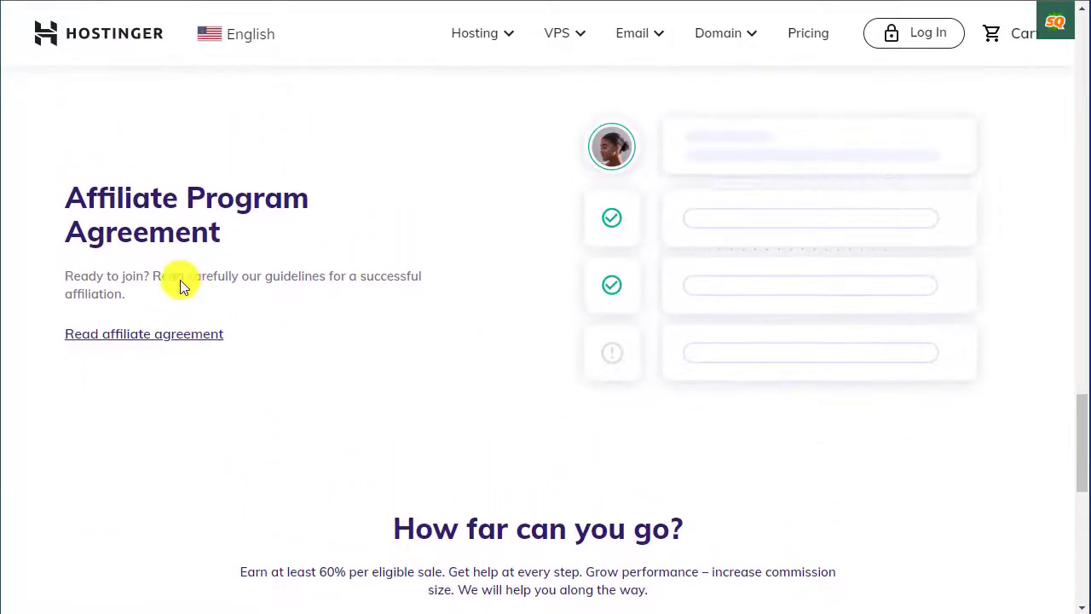
# Read through the full affiliate program agreement.
pyautogui.click(179, 340)
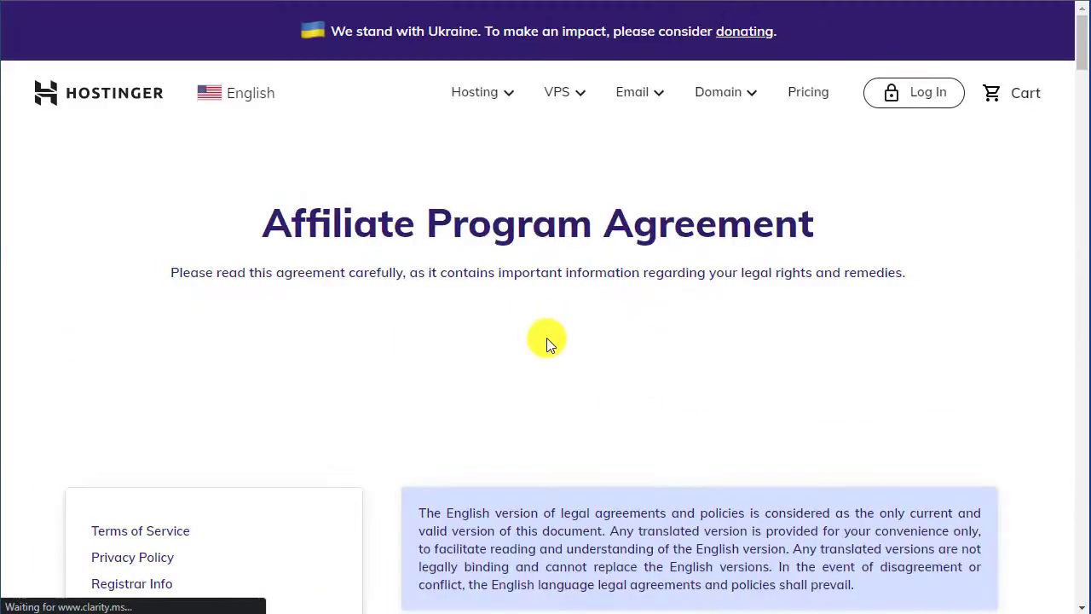
pyautogui.scroll(-3, 547, 338)
pyautogui.scroll(-3, 547, 338)
pyautogui.scroll(-5, 548, 339)
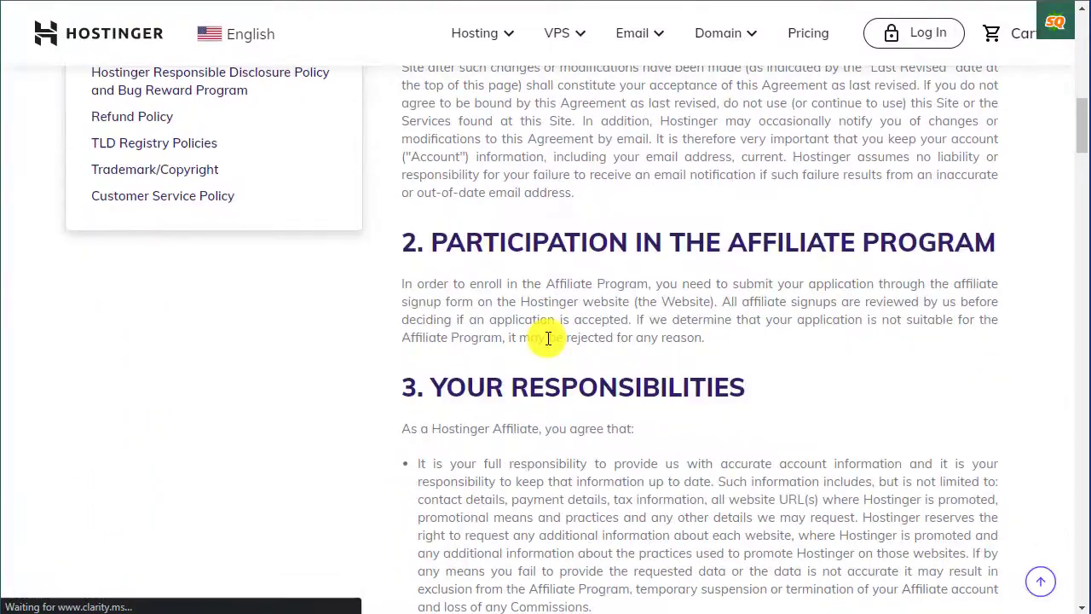
pyautogui.scroll(-5, 548, 338)
pyautogui.scroll(-2, 548, 338)
pyautogui.scroll(-5, 549, 339)
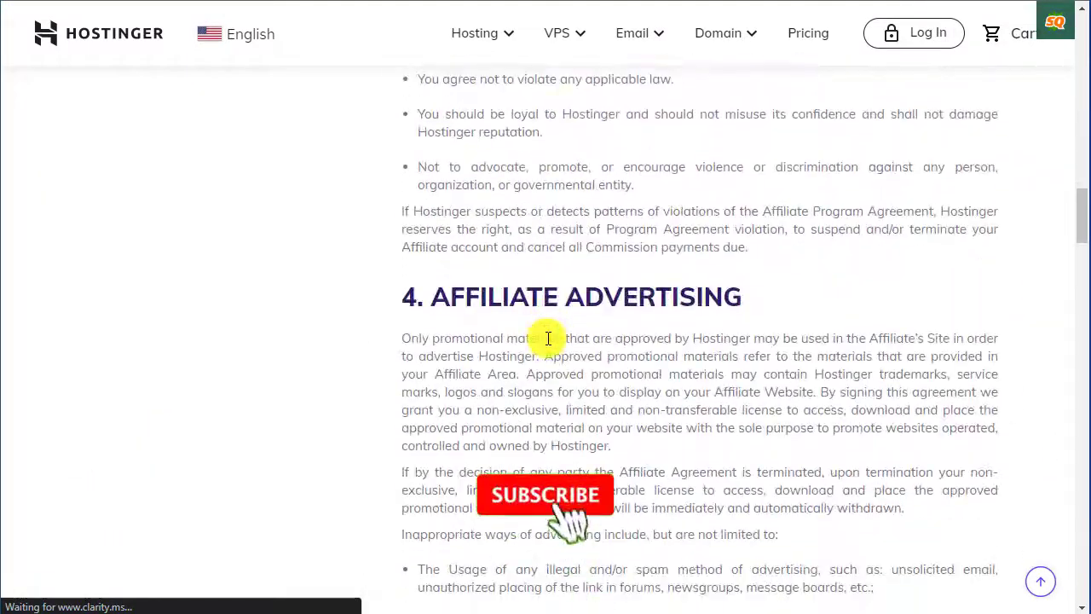
pyautogui.scroll(-5, 548, 339)
pyautogui.scroll(-5, 548, 338)
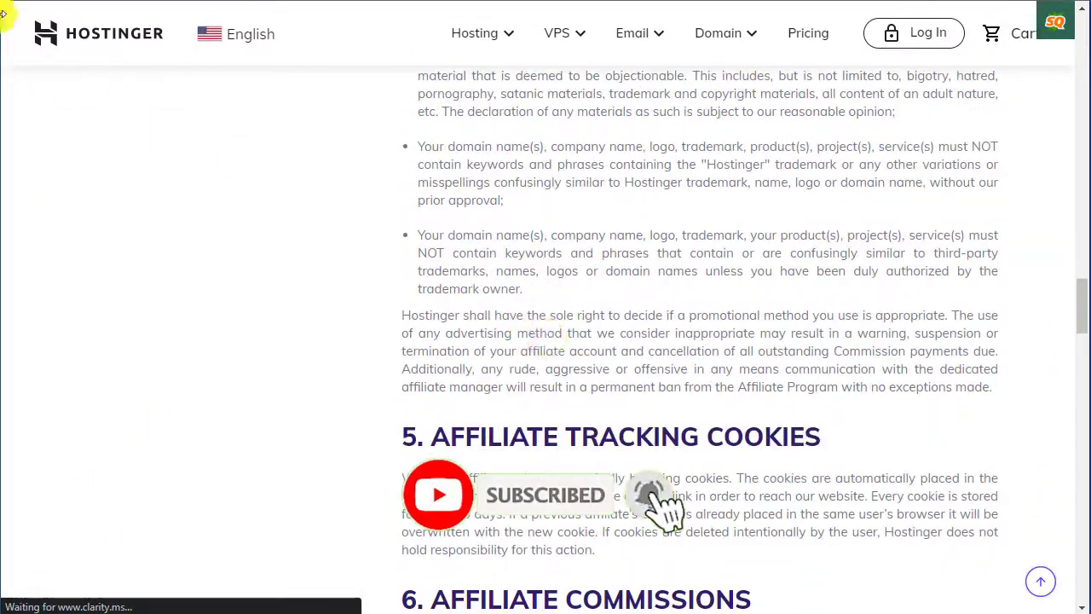
# Return to the Affiliate Program page and scroll to the 'How far can you go?' invitation.
pyautogui.hotkey('alt', 'Left')
pyautogui.scroll(-3, 607, 356)
pyautogui.scroll(-1, 607, 356)
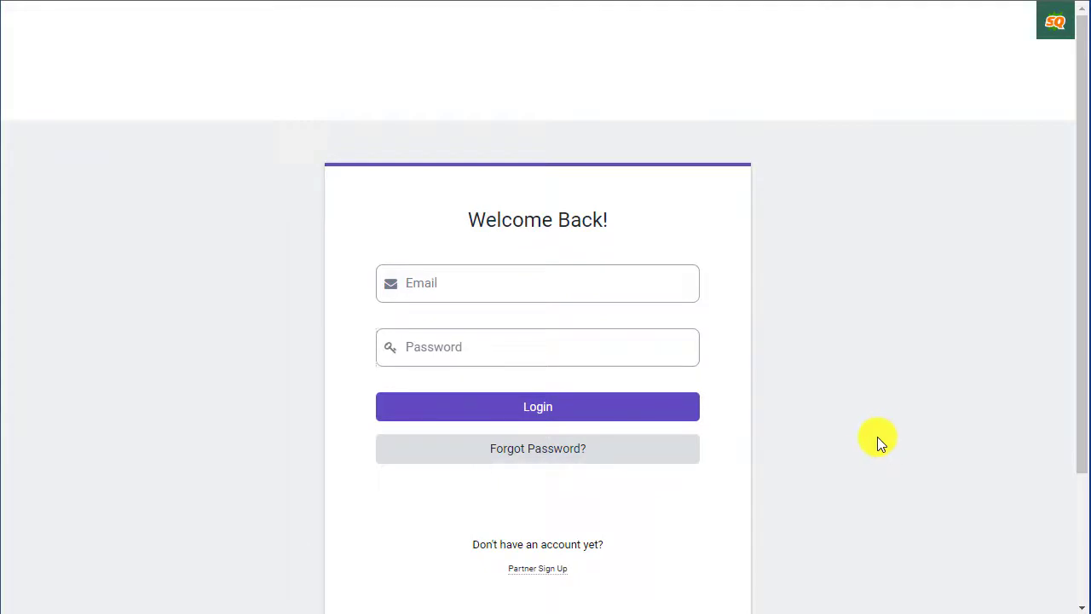
# On the Welcome Back login page, scroll down to the Partner Sign Up link.
pyautogui.click(393, 286)
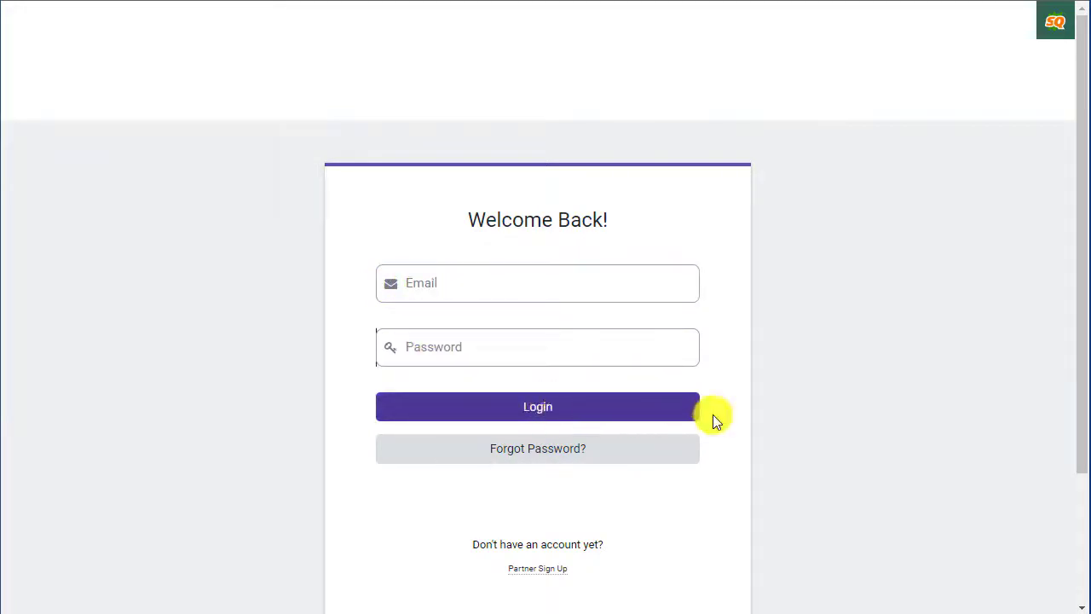
pyautogui.scroll(-1, 771, 415)
pyautogui.scroll(-1, 775, 412)
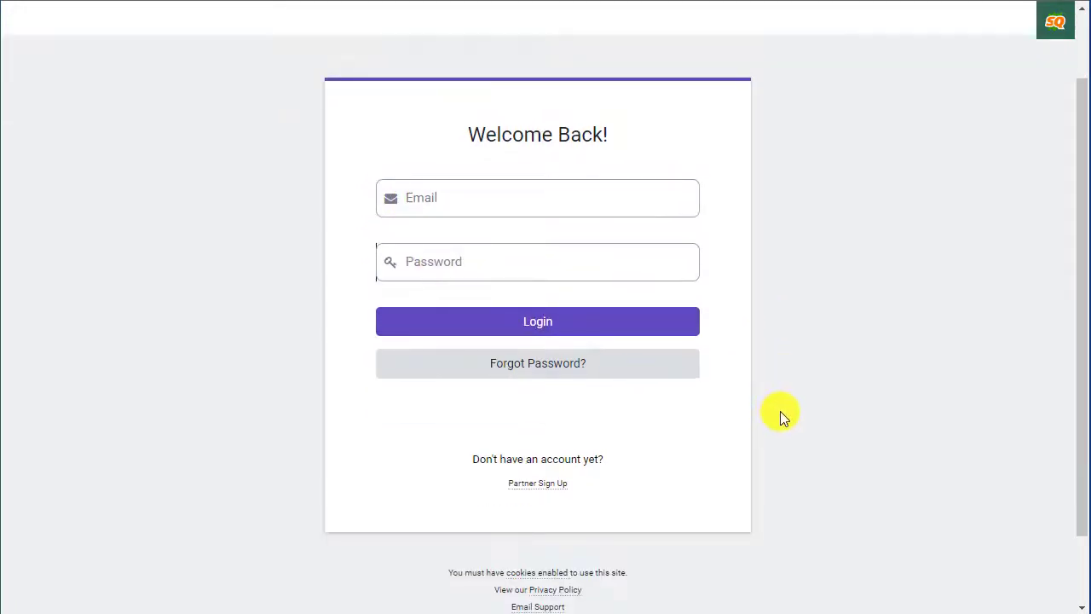
# On the Partner Sign Up form, enter company Backend BPO and its website.
pyautogui.click(548, 484)
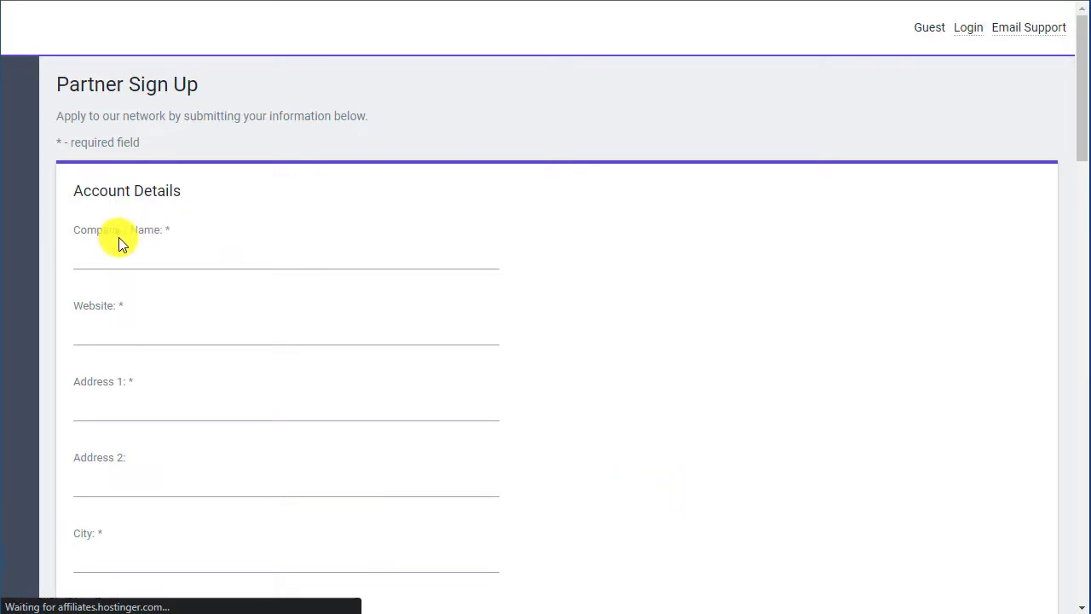
pyautogui.scroll(-1, 119, 238)
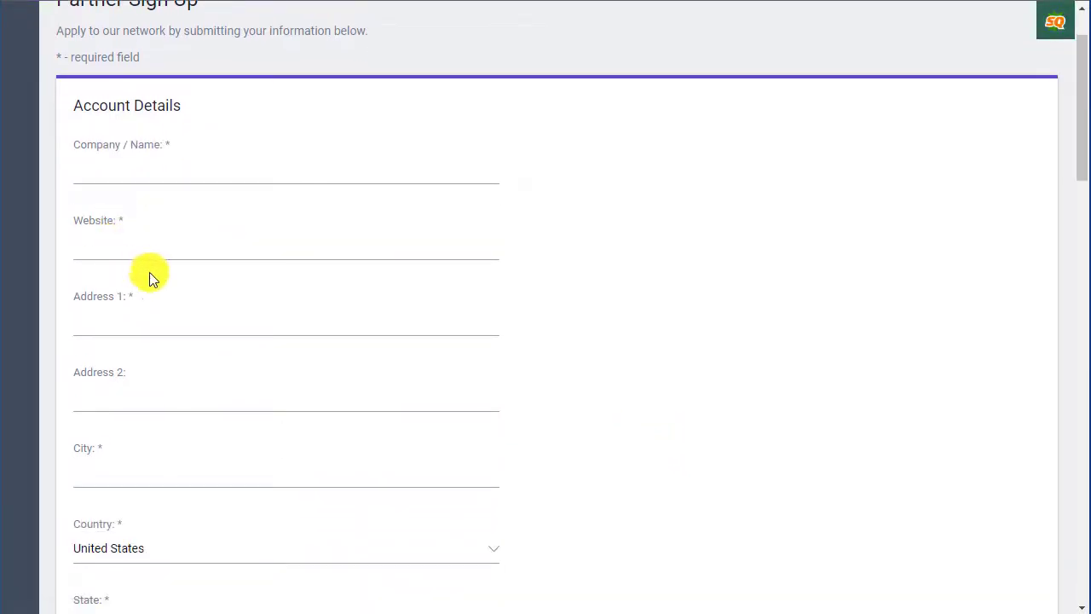
pyautogui.click(111, 169)
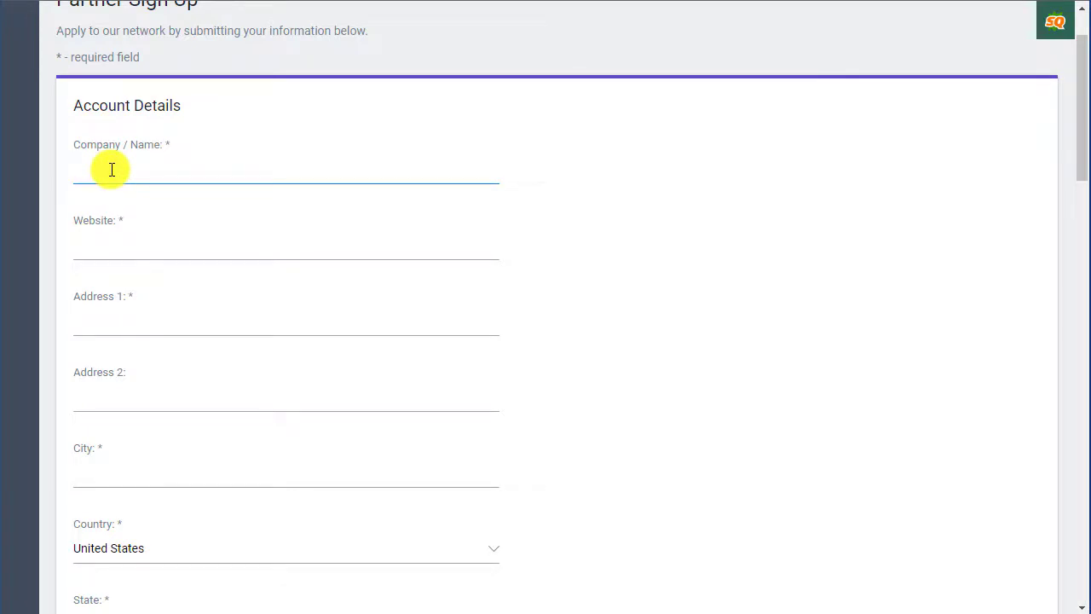
pyautogui.write('Backend BPO')
pyautogui.click(103, 252)
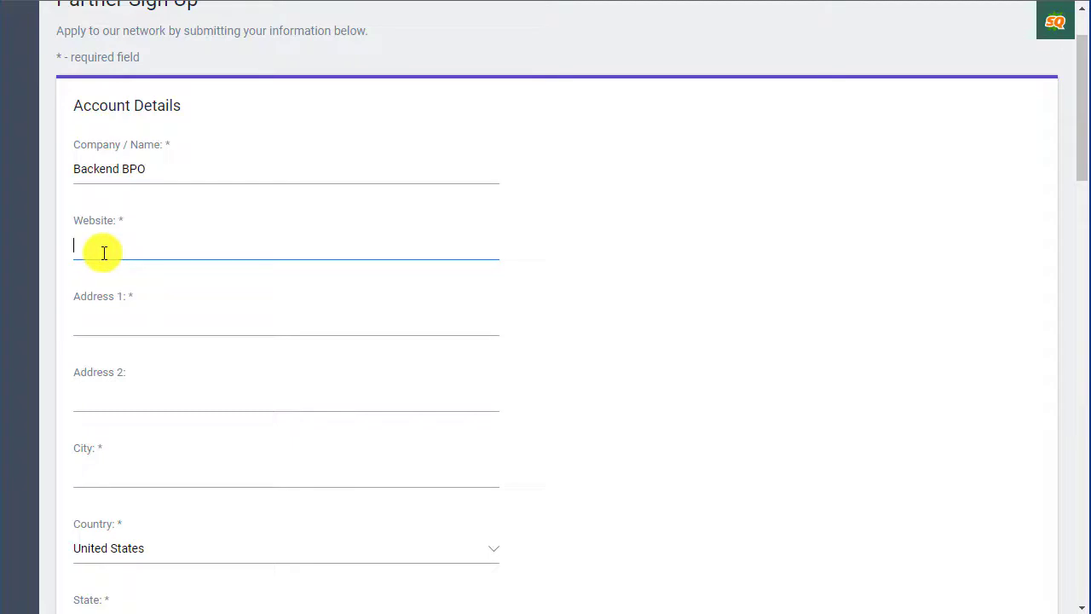
pyautogui.write('www.backendbpo.com')
# Fill the Pabna address fields from the saved autofill data.
pyautogui.click(108, 324)
pyautogui.click(205, 368)
pyautogui.scroll(-2, 260, 425)
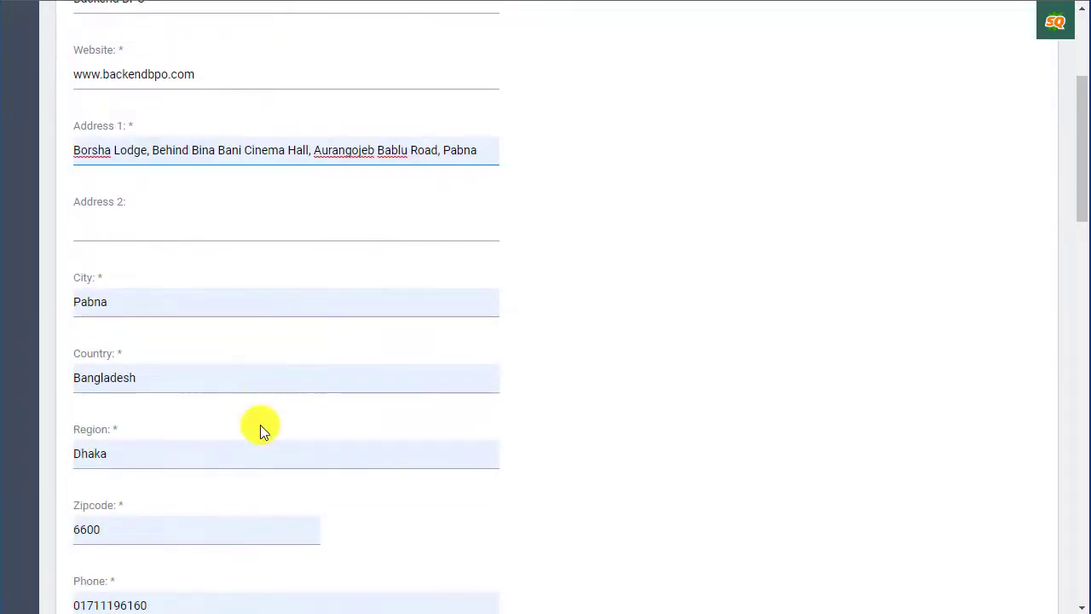
pyautogui.scroll(-2, 254, 418)
pyautogui.click(114, 288)
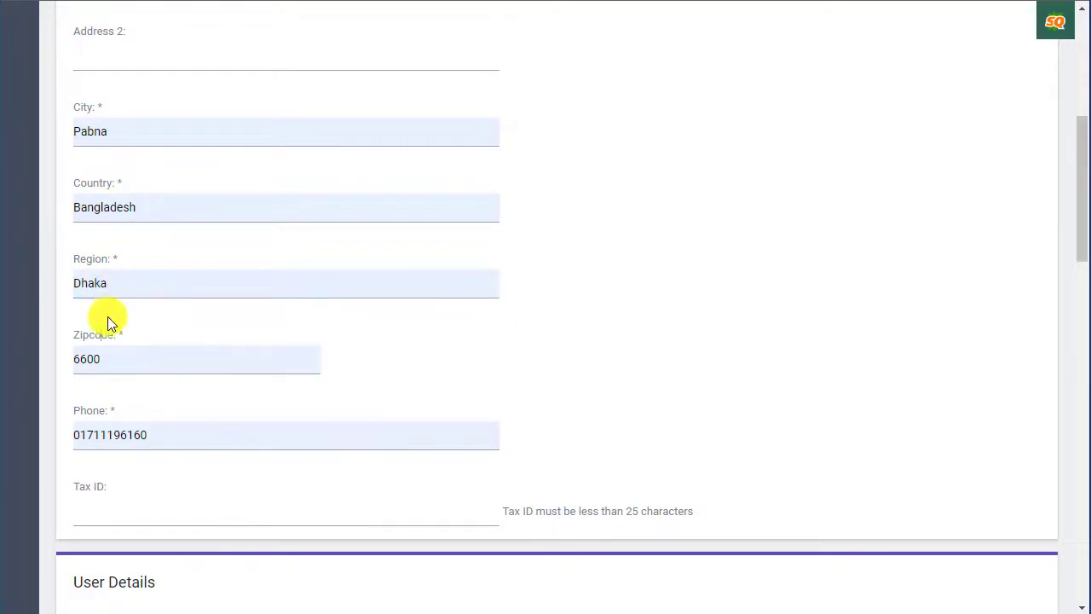
pyautogui.scroll(-1, 231, 328)
pyautogui.scroll(-1, 247, 324)
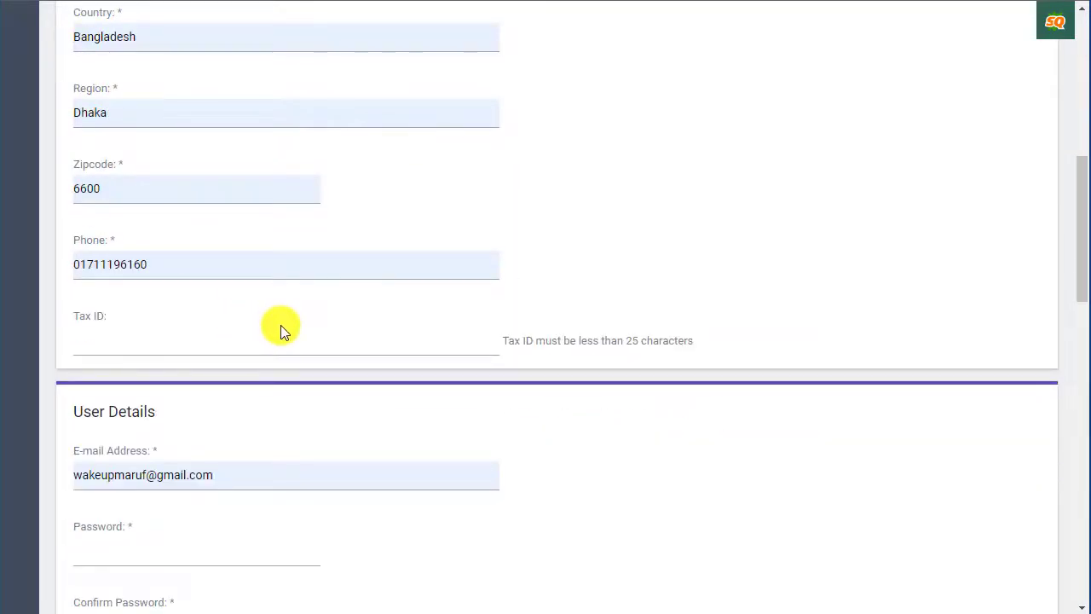
pyautogui.scroll(-1, 224, 329)
pyautogui.scroll(-1, 226, 332)
pyautogui.scroll(2, 226, 340)
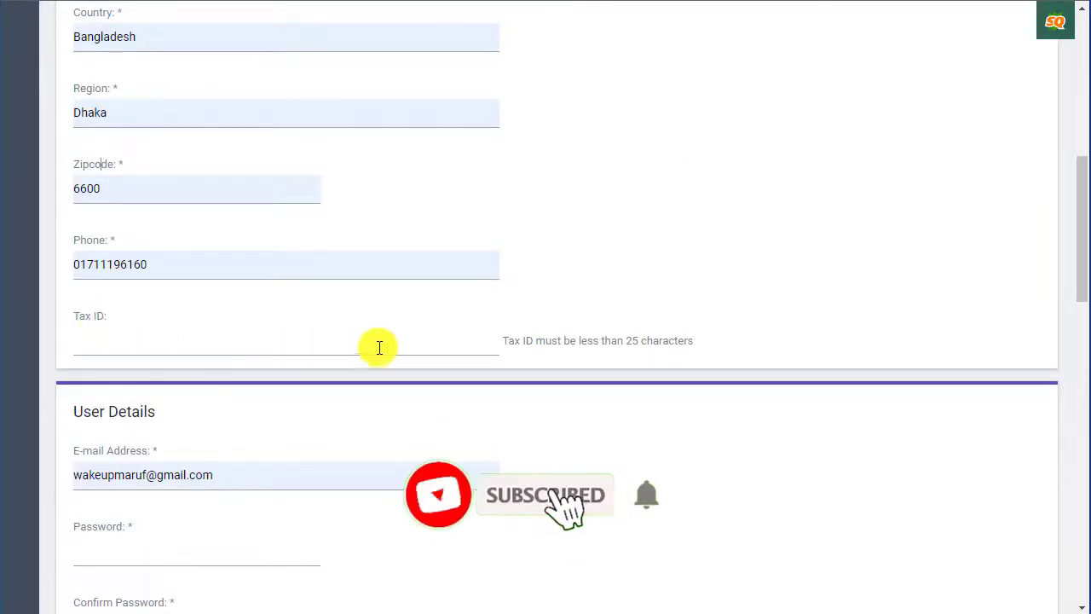
# Skip the optional Tax ID, enter and confirm the password, and set Title to CEO.
pyautogui.click(235, 341)
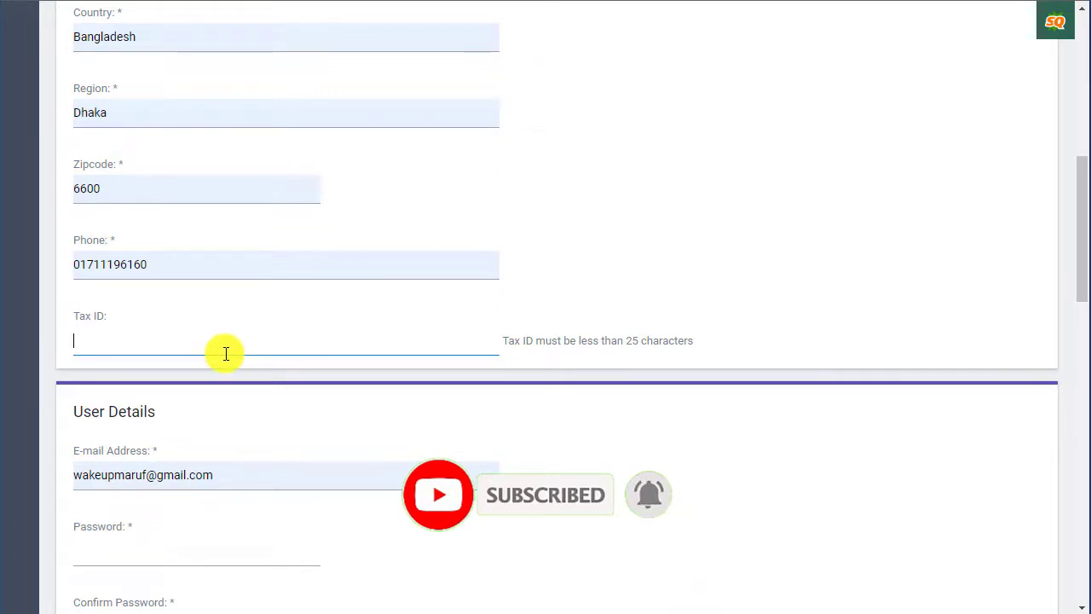
pyautogui.scroll(-2, 717, 484)
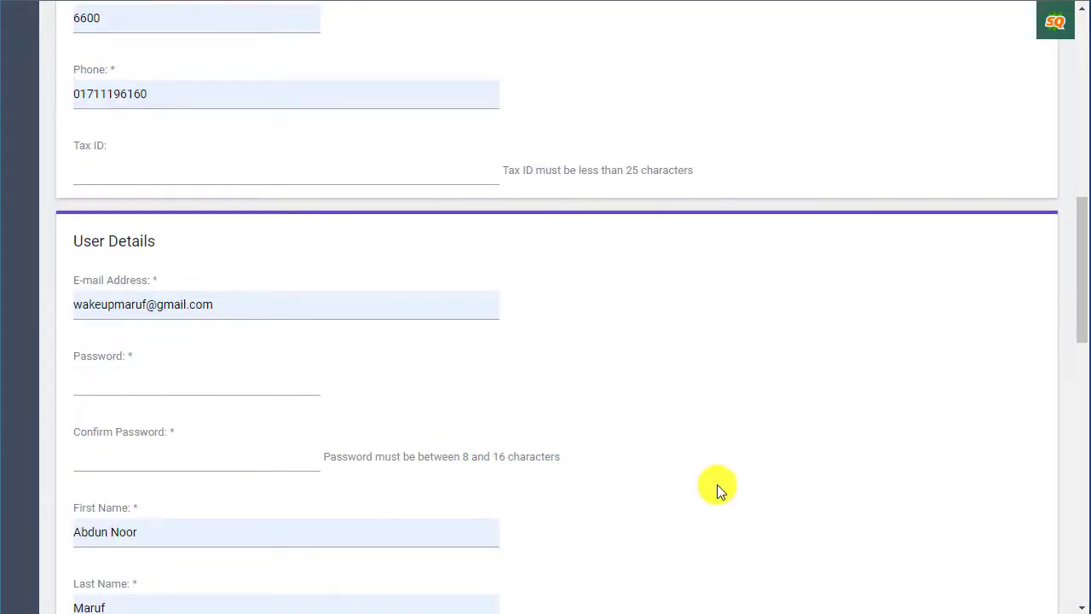
pyautogui.scroll(-1, 717, 485)
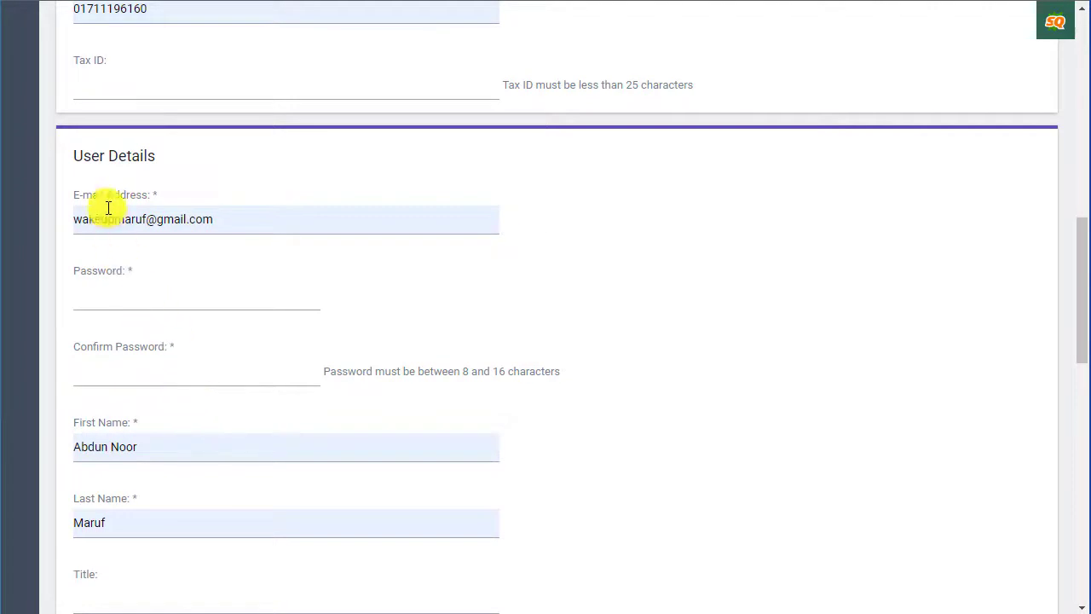
pyautogui.click(109, 300)
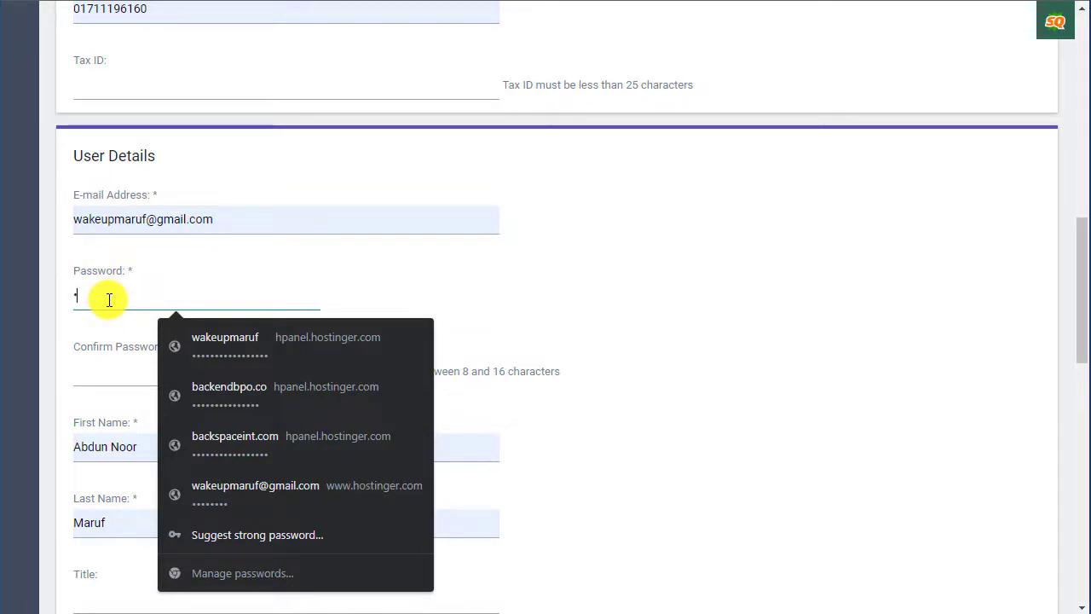
pyautogui.click(84, 373)
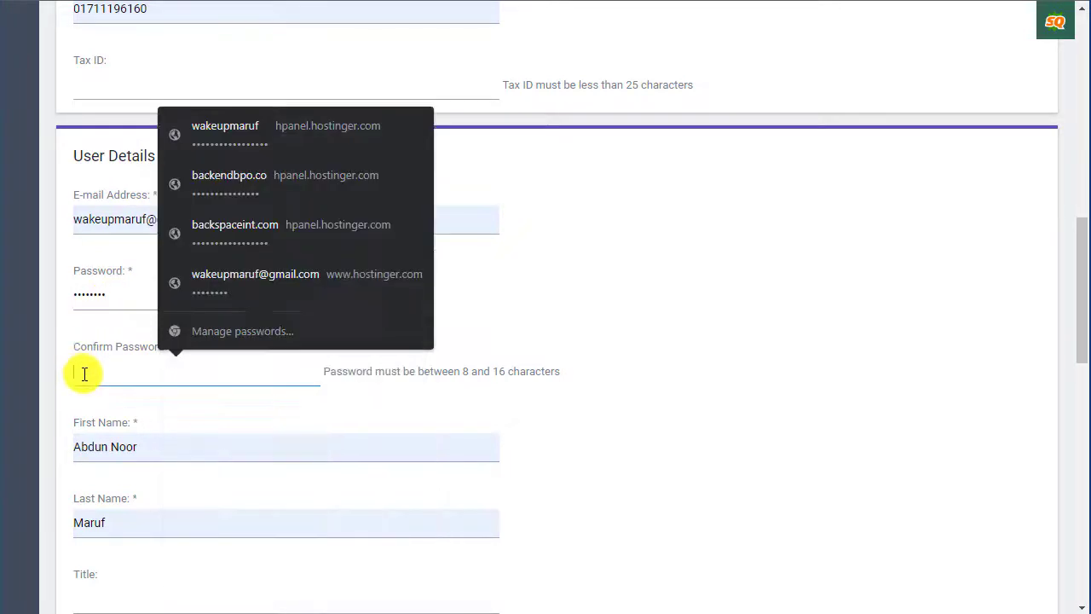
pyautogui.write('1')
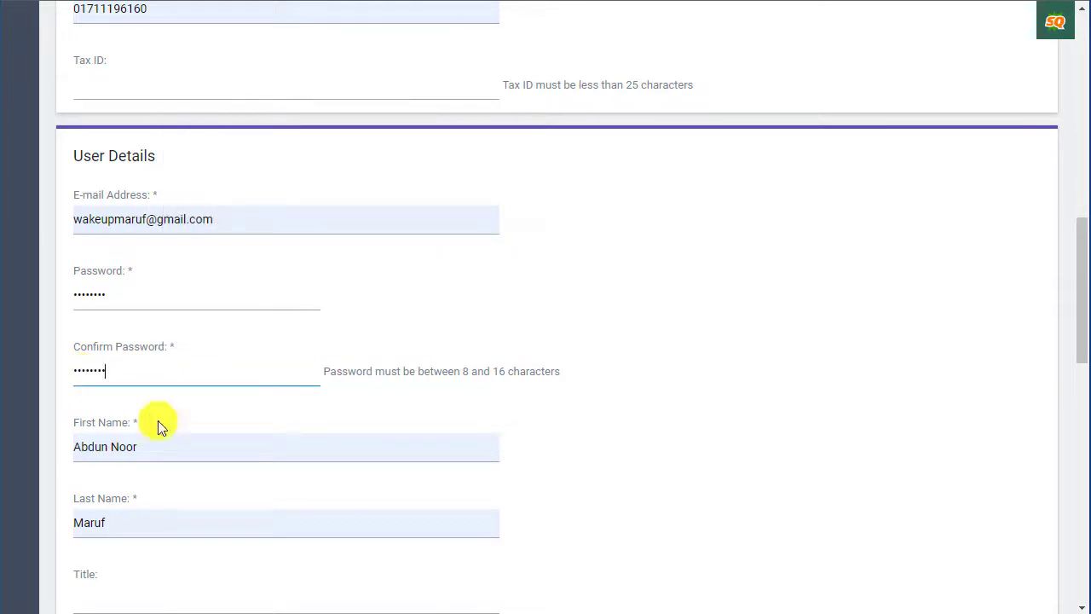
pyautogui.scroll(-2, 320, 519)
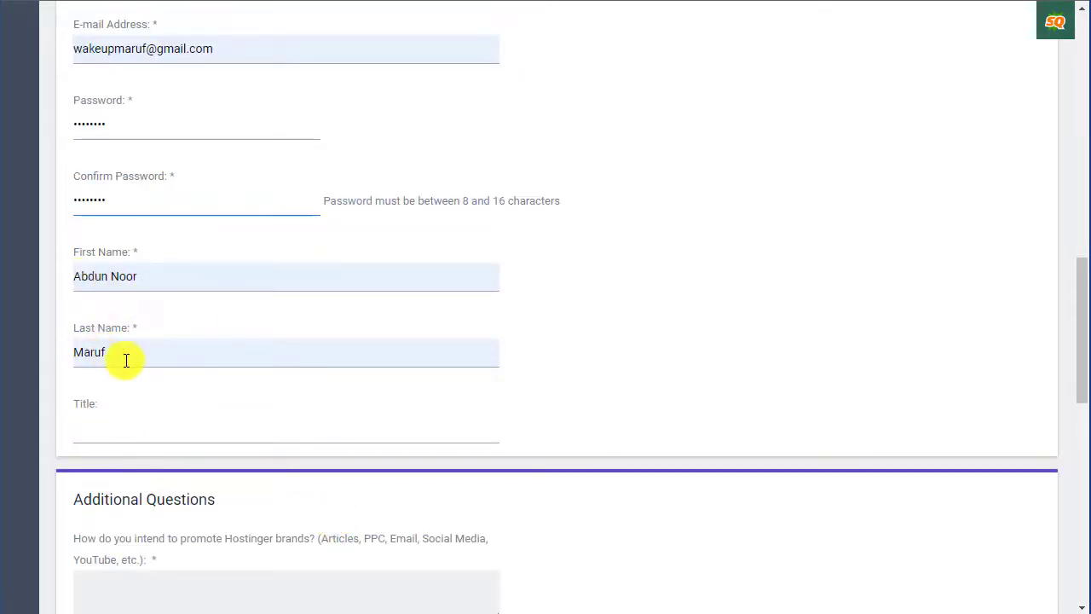
pyautogui.click(100, 431)
pyautogui.write('CEO')
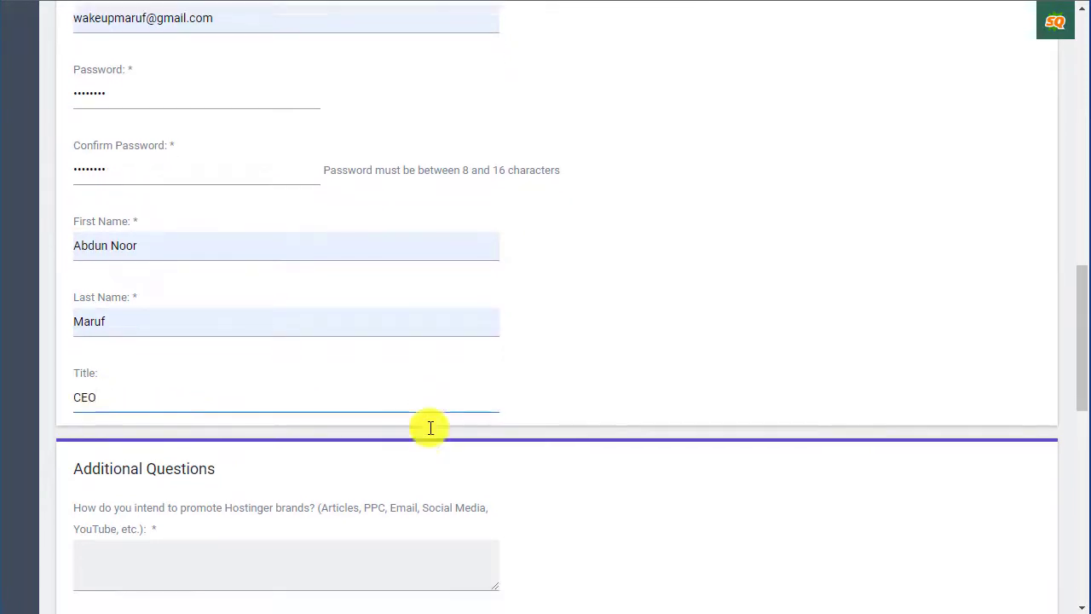
pyautogui.scroll(-2, 428, 429)
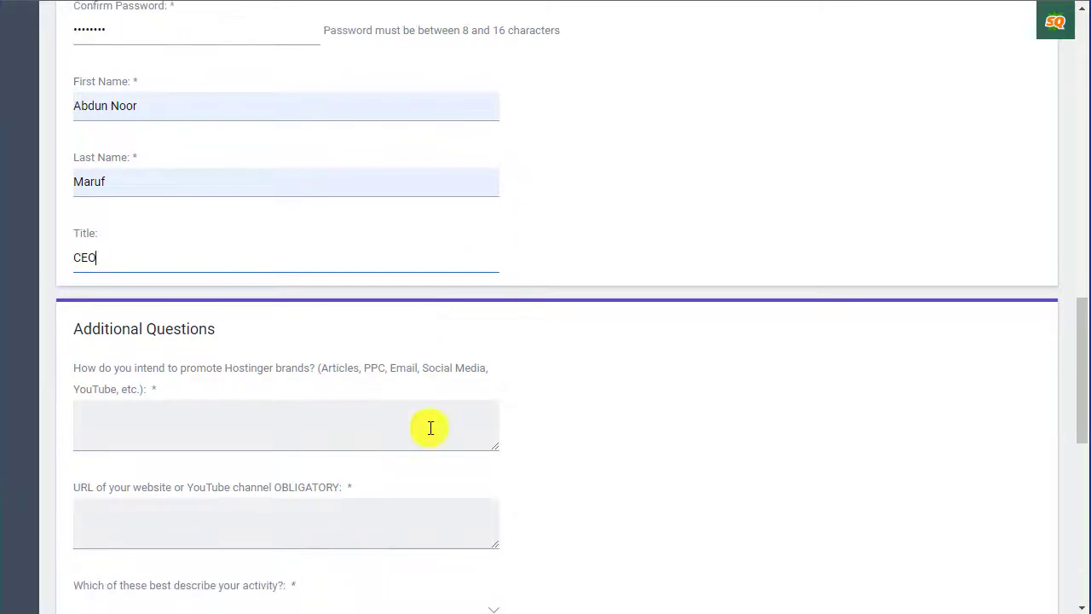
# Answer the brand-promotion question with 'Social media and YouTube'.
pyautogui.click(183, 429)
pyautogui.write('Social media and YouTube')
pyautogui.scroll(-1, 133, 320)
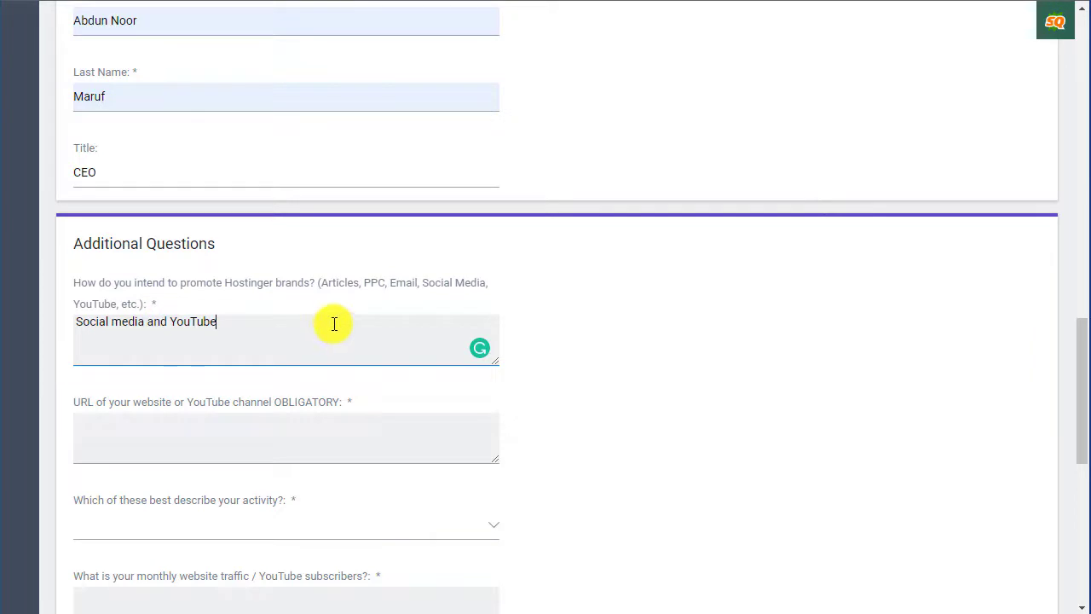
pyautogui.scroll(-2, 328, 317)
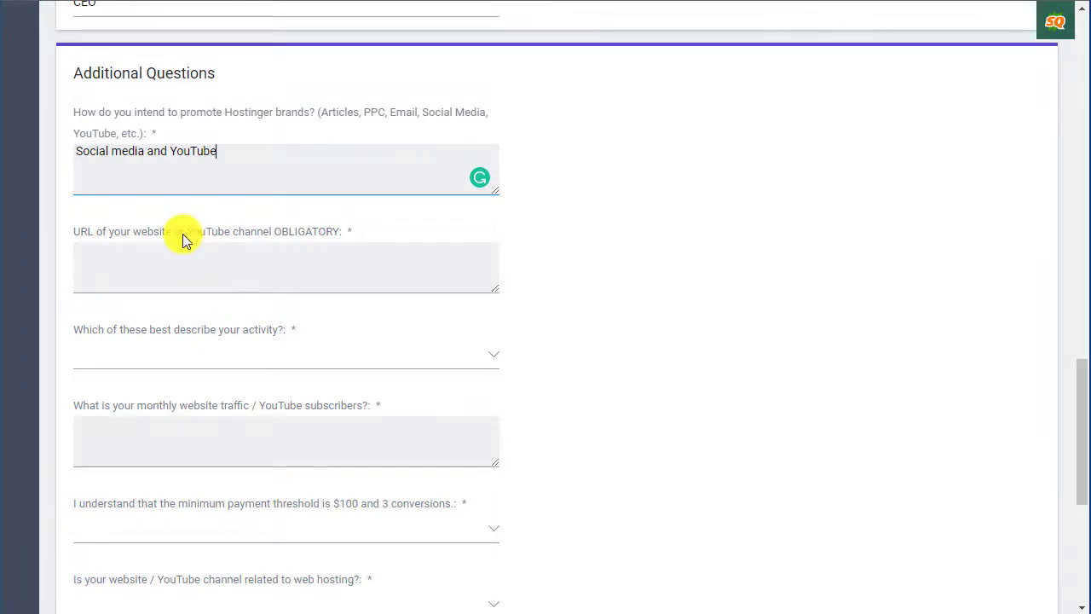
pyautogui.scroll(1, 183, 234)
pyautogui.scroll(3, 183, 234)
pyautogui.scroll(3, 183, 234)
pyautogui.scroll(1, 183, 234)
pyautogui.scroll(3, 182, 234)
pyautogui.scroll(2, 182, 234)
pyautogui.scroll(2, 183, 235)
pyautogui.scroll(2, 182, 234)
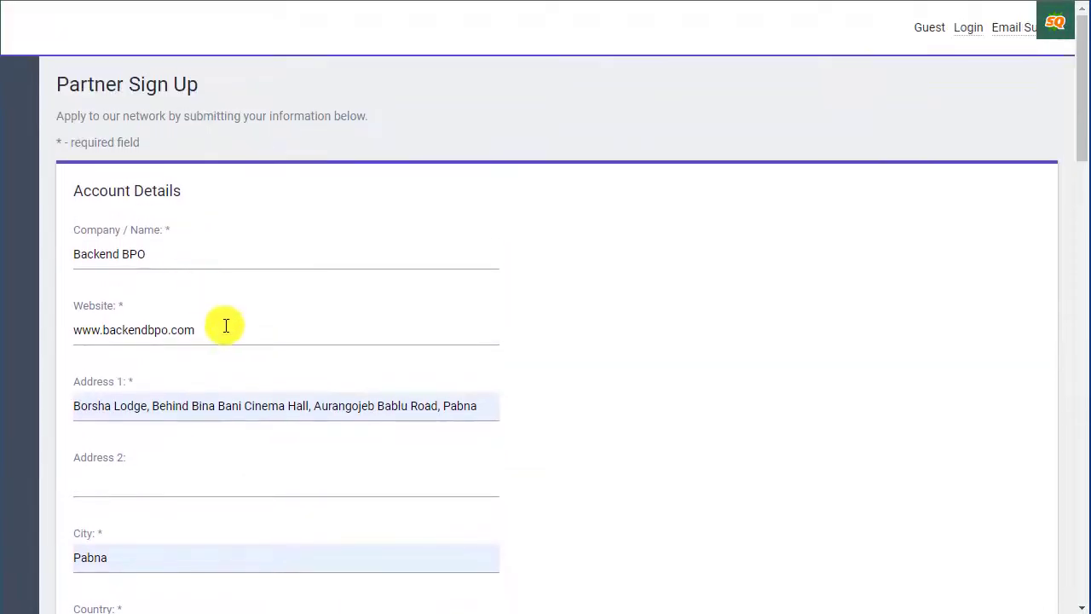
pyautogui.moveTo(216, 331); pyautogui.dragTo(34, 337)
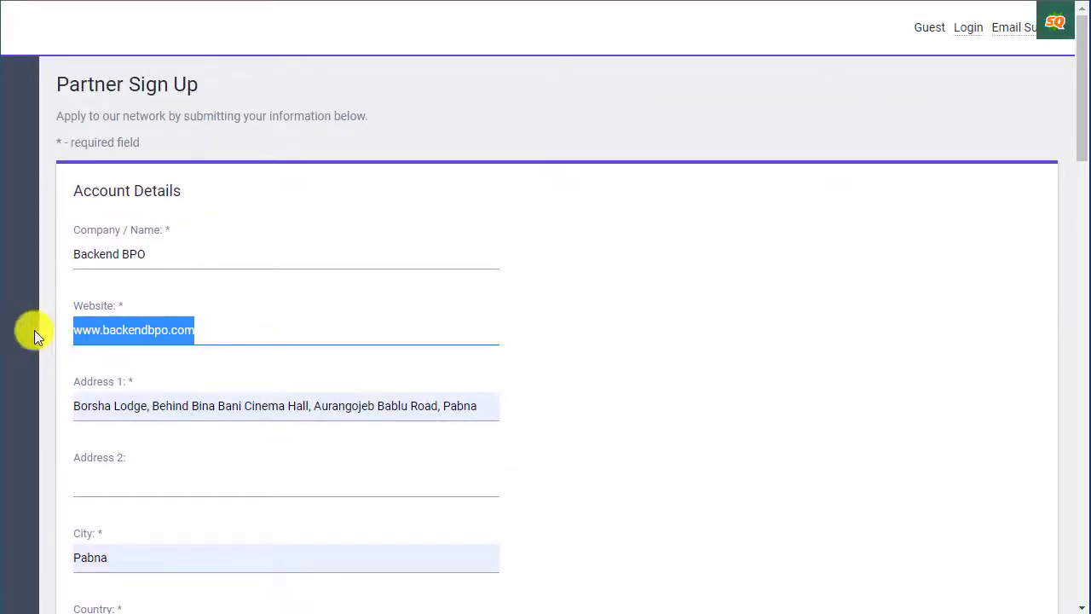
pyautogui.scroll(-6, 474, 402)
pyautogui.scroll(-2, 473, 402)
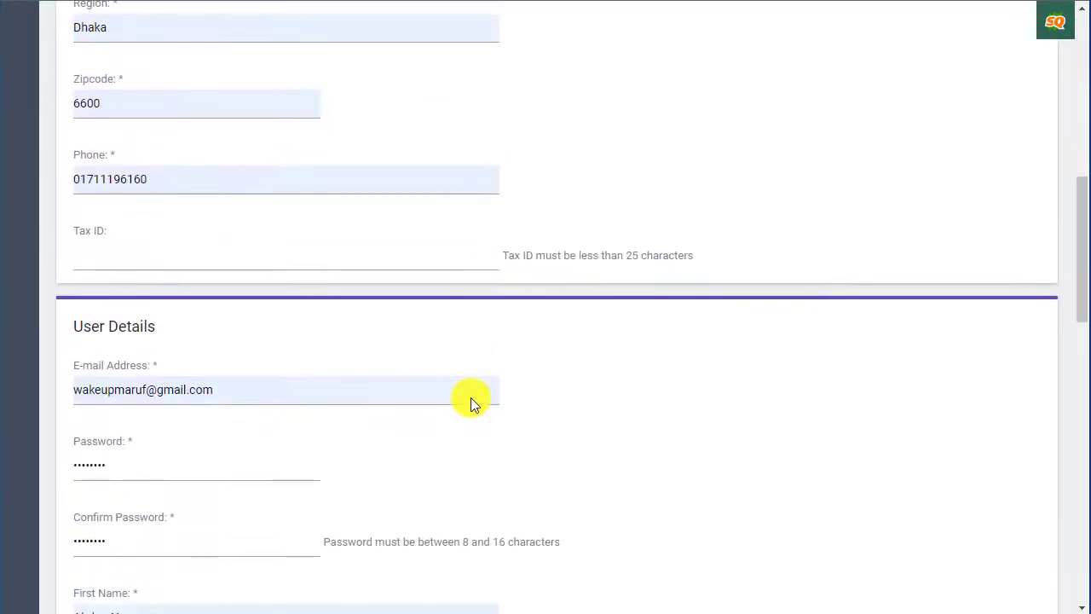
pyautogui.scroll(-1, 471, 397)
pyautogui.scroll(-2, 469, 397)
pyautogui.scroll(-1, 469, 397)
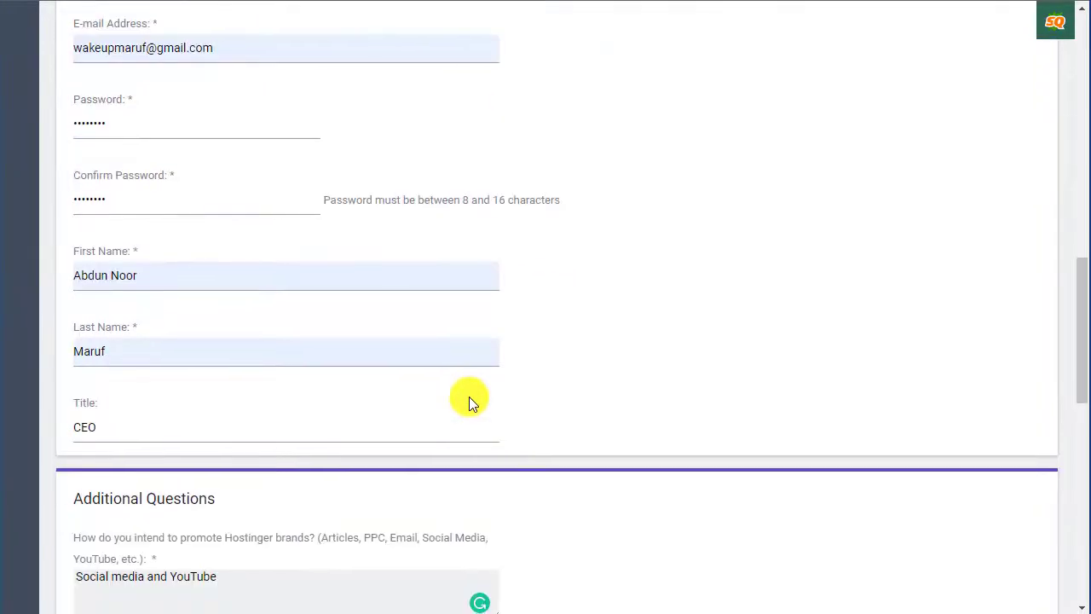
pyautogui.scroll(-3, 469, 397)
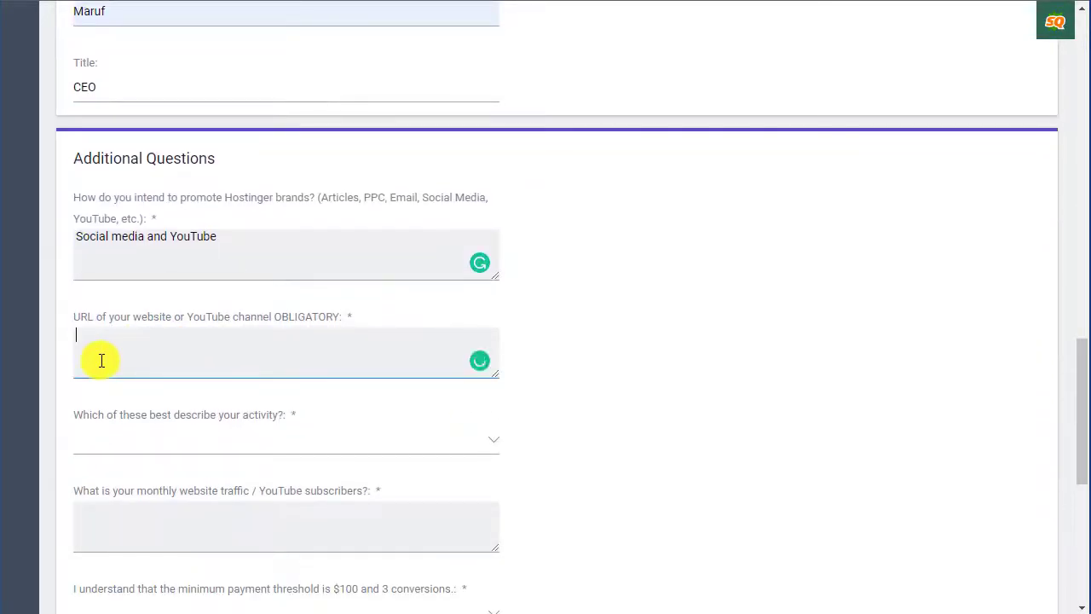
pyautogui.write('www.backendbpo.com')
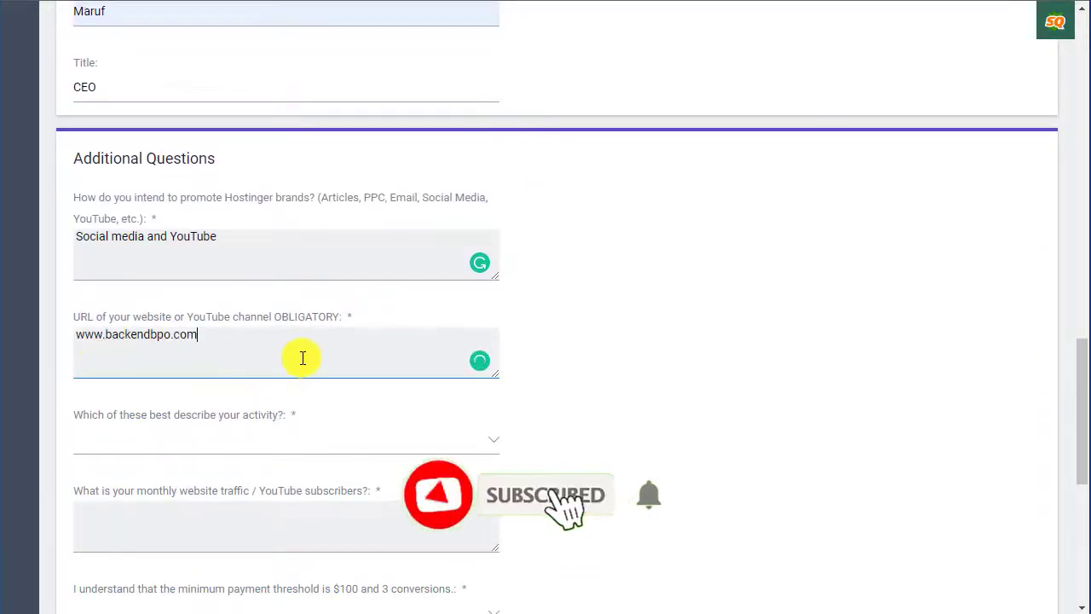
pyautogui.scroll(-1, 301, 358)
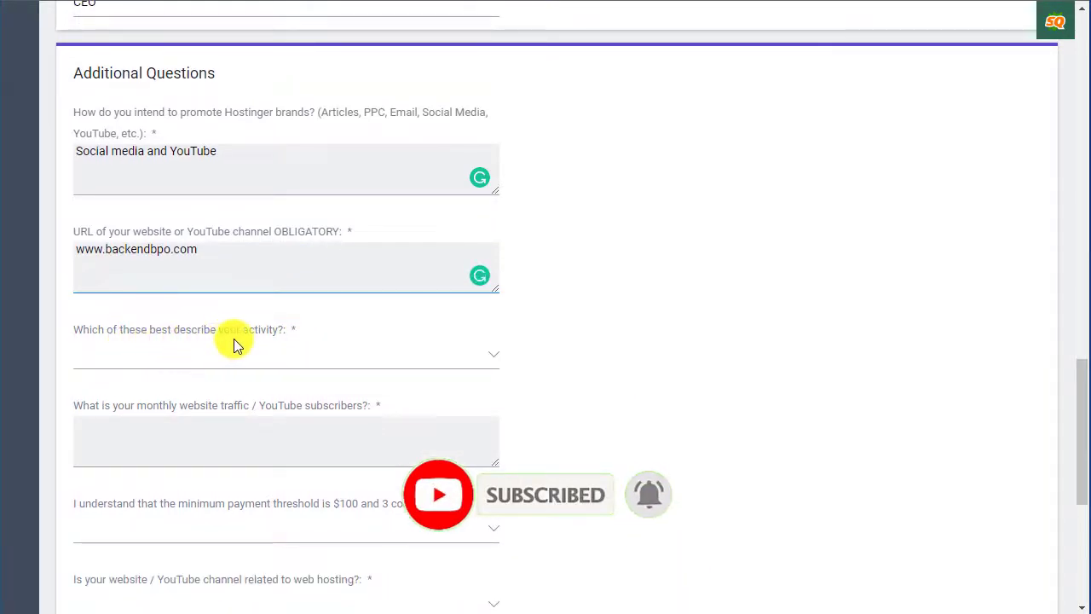
pyautogui.scroll(-1, 427, 352)
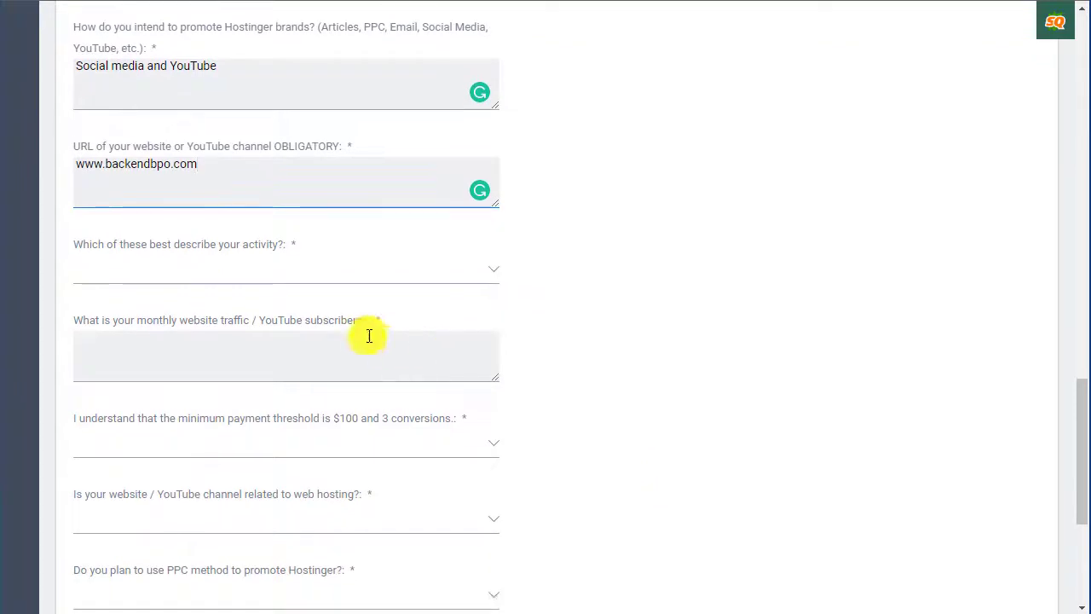
# Choose Marketing Agency as the activity and Yes for the payment threshold question.
pyautogui.click(270, 278)
pyautogui.click(139, 332)
pyautogui.write('74000')
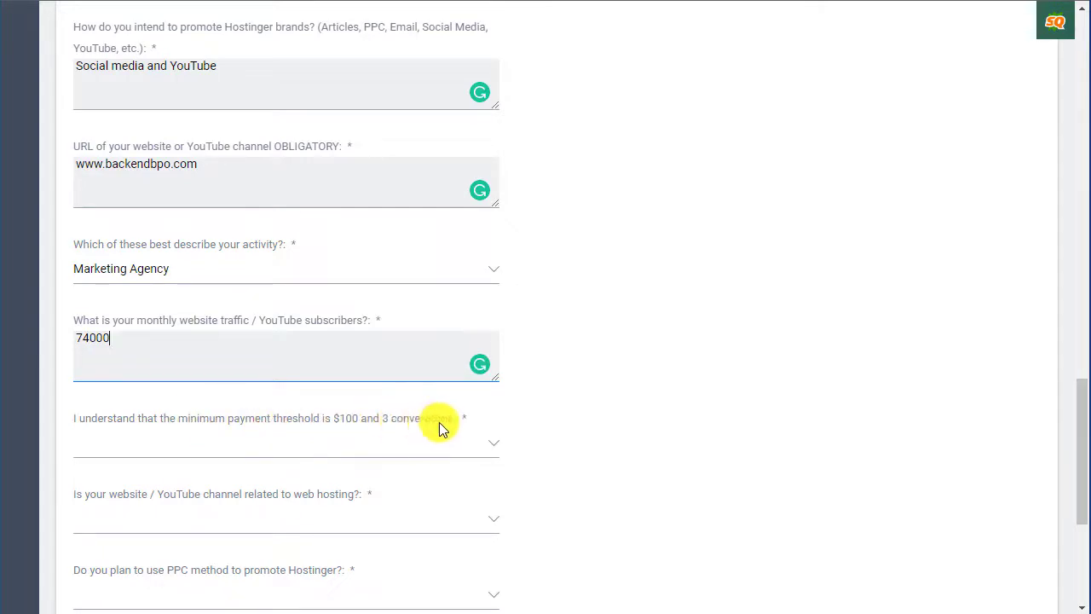
pyautogui.click(494, 443)
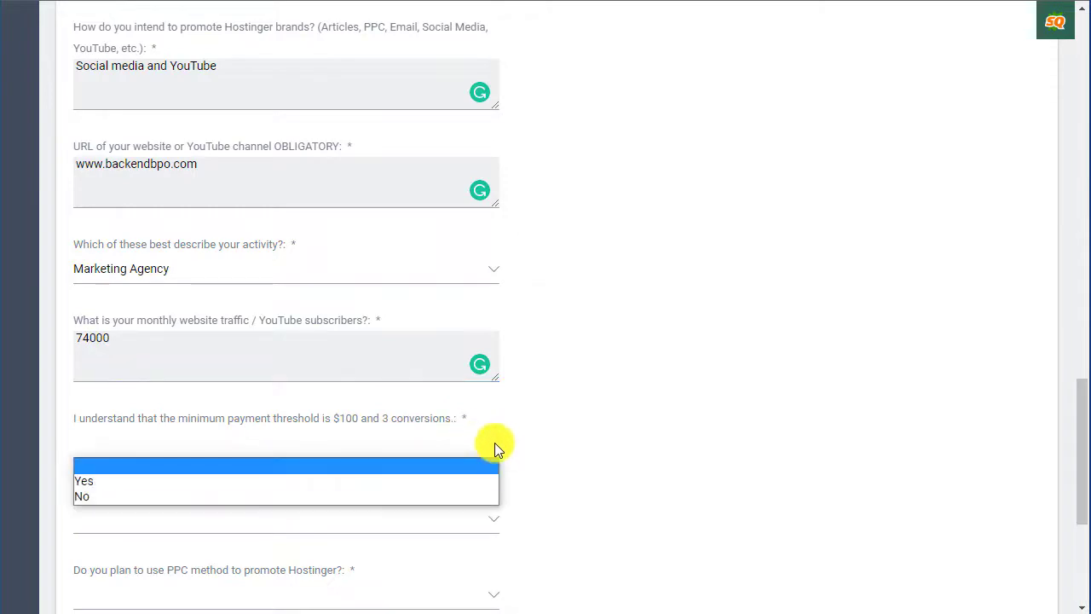
pyautogui.click(166, 481)
pyautogui.scroll(-1, 167, 486)
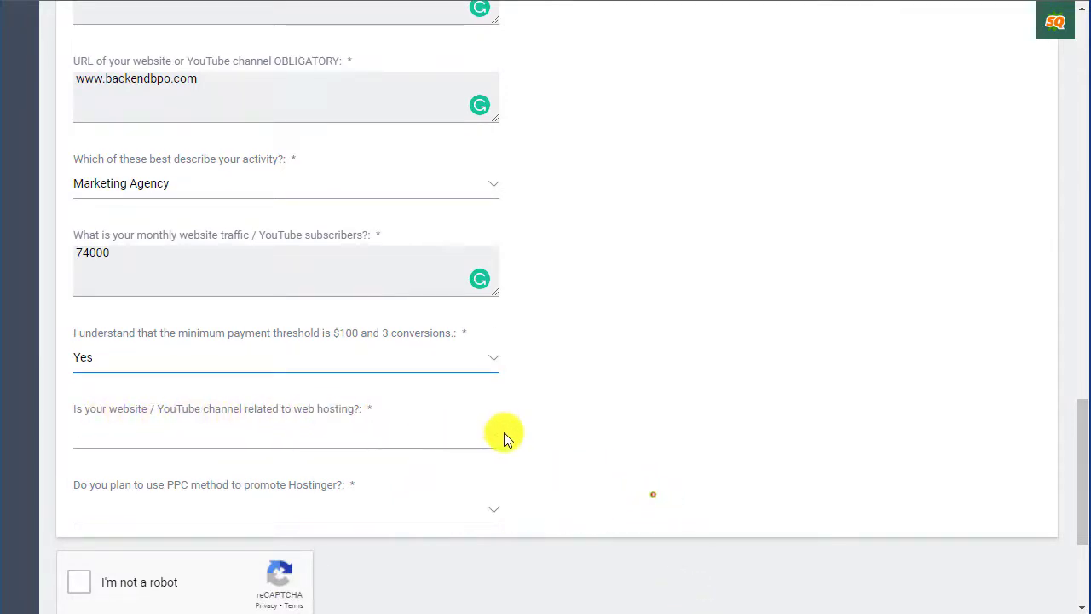
# Answer Yes to the web hosting and PPC questions.
pyautogui.click(498, 439)
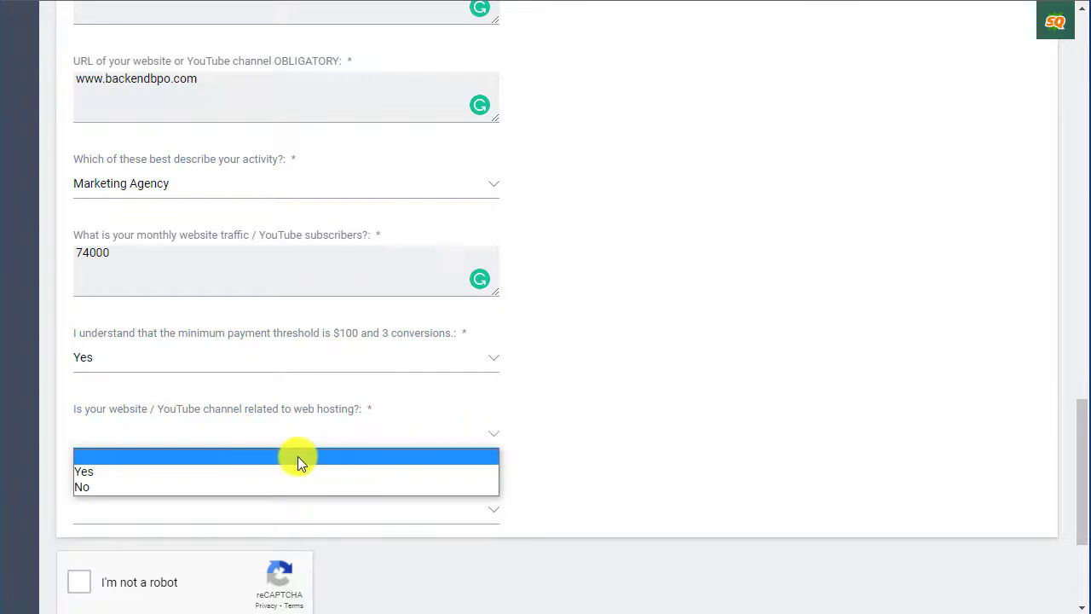
pyautogui.click(83, 471)
pyautogui.scroll(-2, 332, 451)
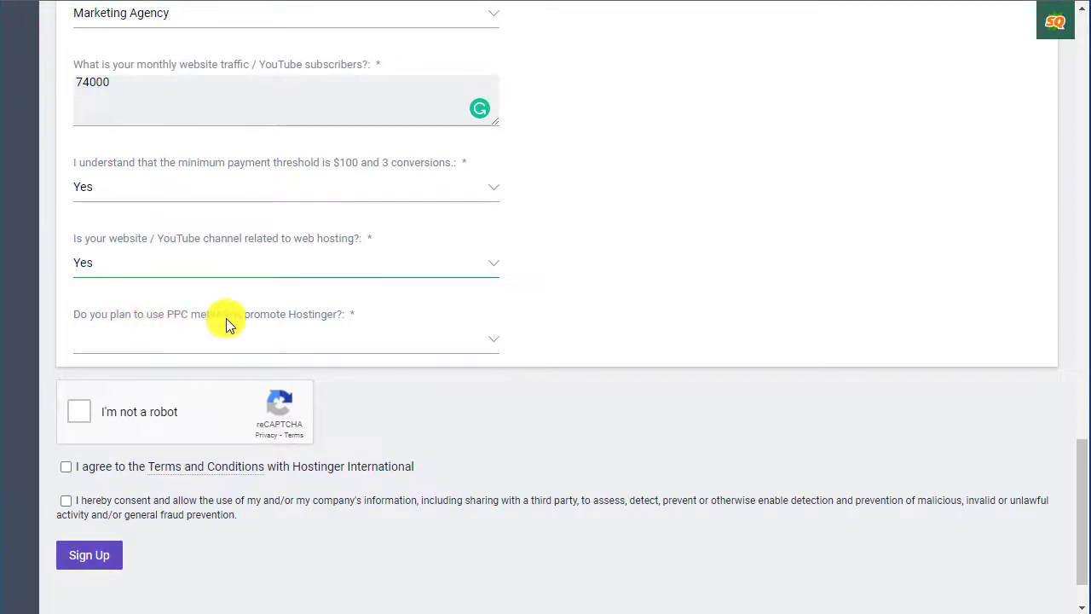
pyautogui.click(493, 339)
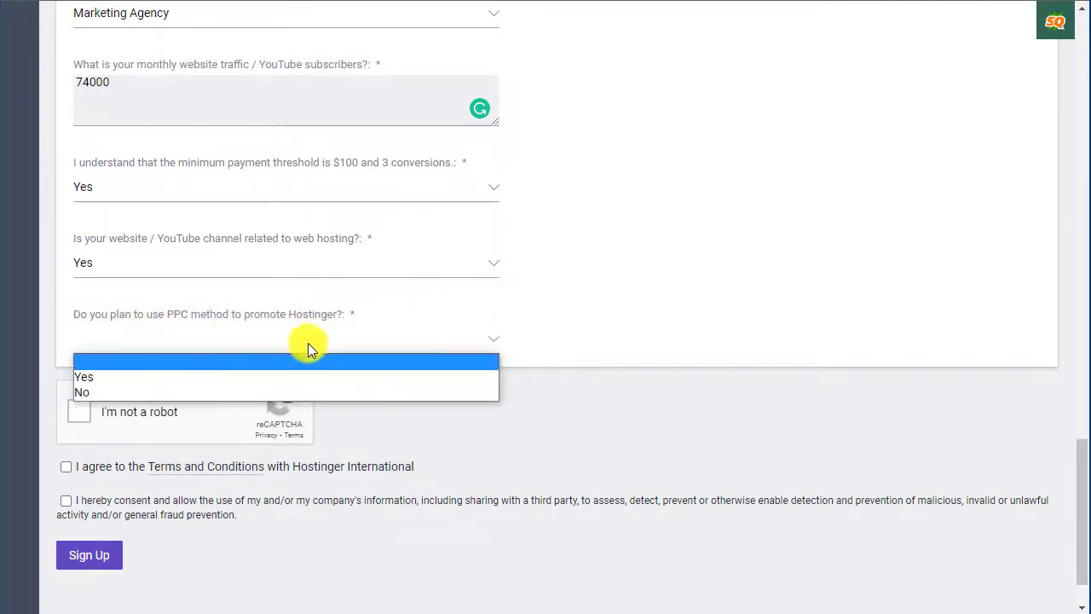
pyautogui.click(98, 374)
pyautogui.scroll(-1, 247, 348)
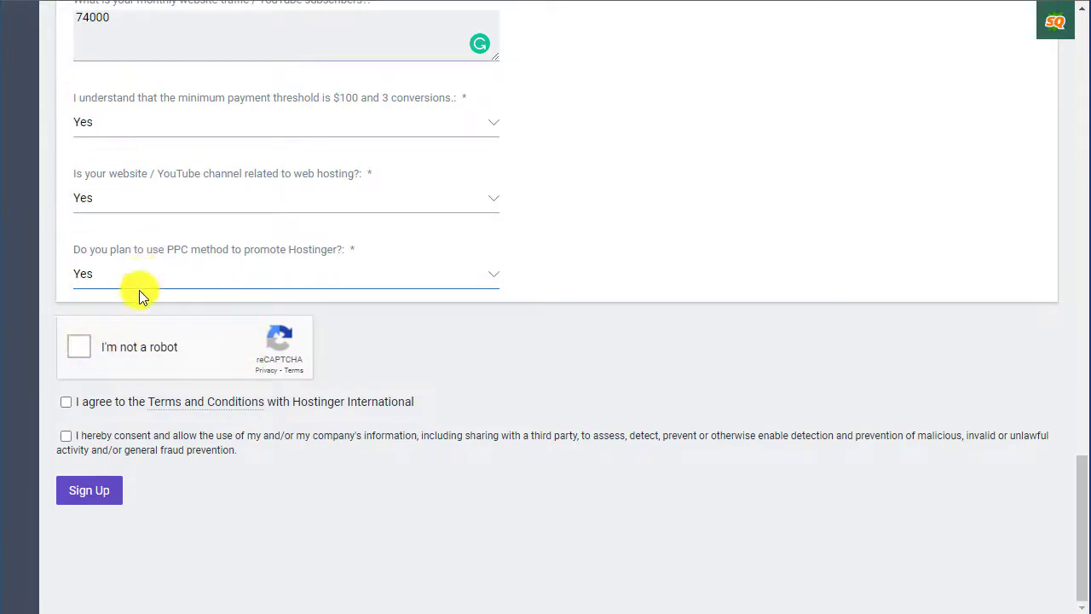
# Tick reCAPTCHA, accept the Terms and fraud-prevention consent, and submit the application.
pyautogui.click(82, 349)
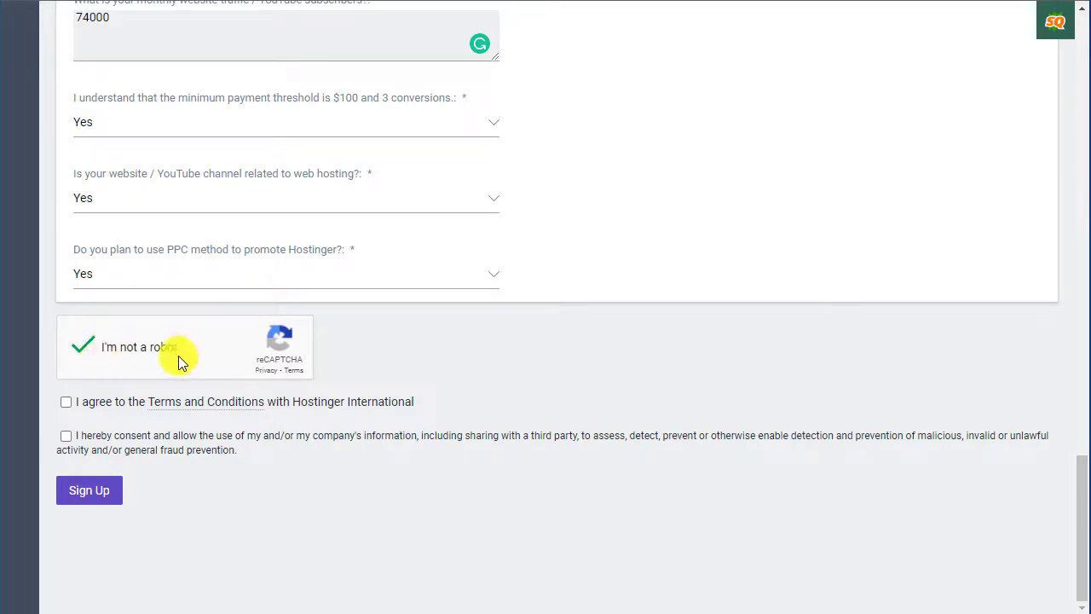
pyautogui.click(67, 402)
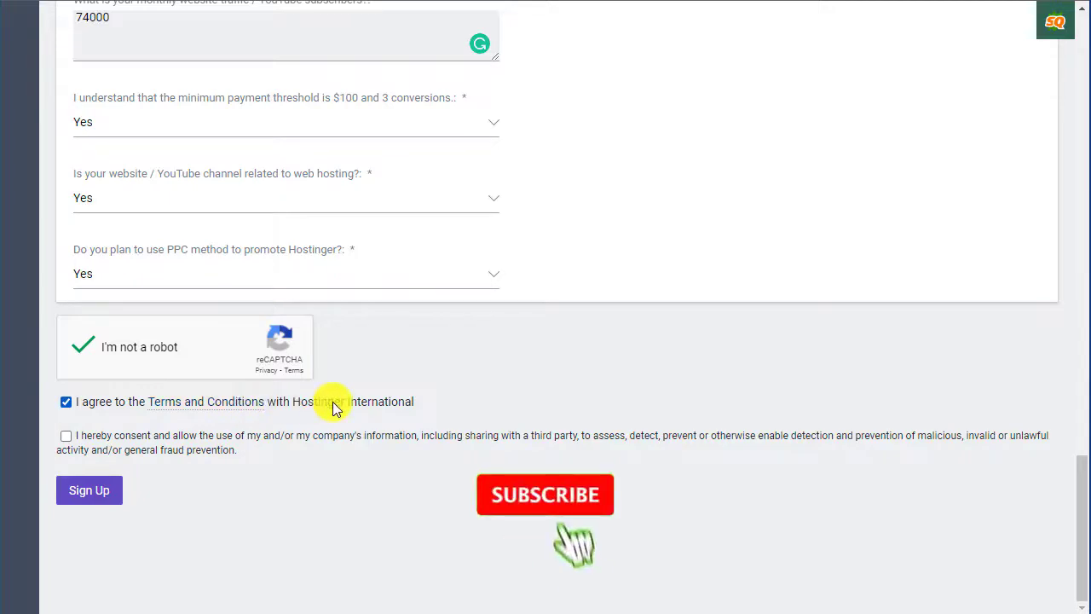
pyautogui.click(66, 436)
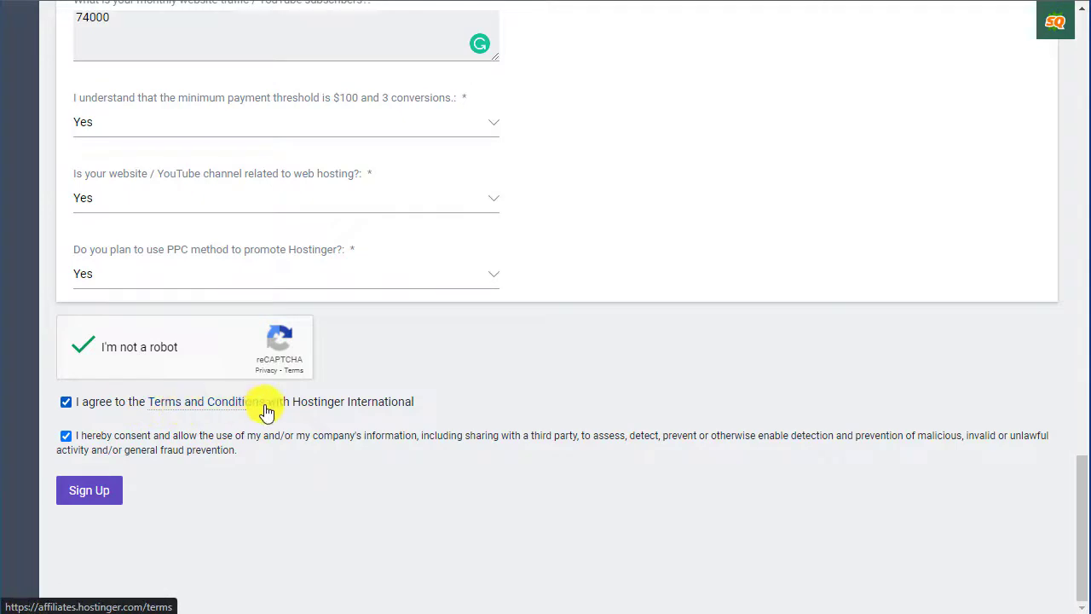
pyautogui.click(86, 494)
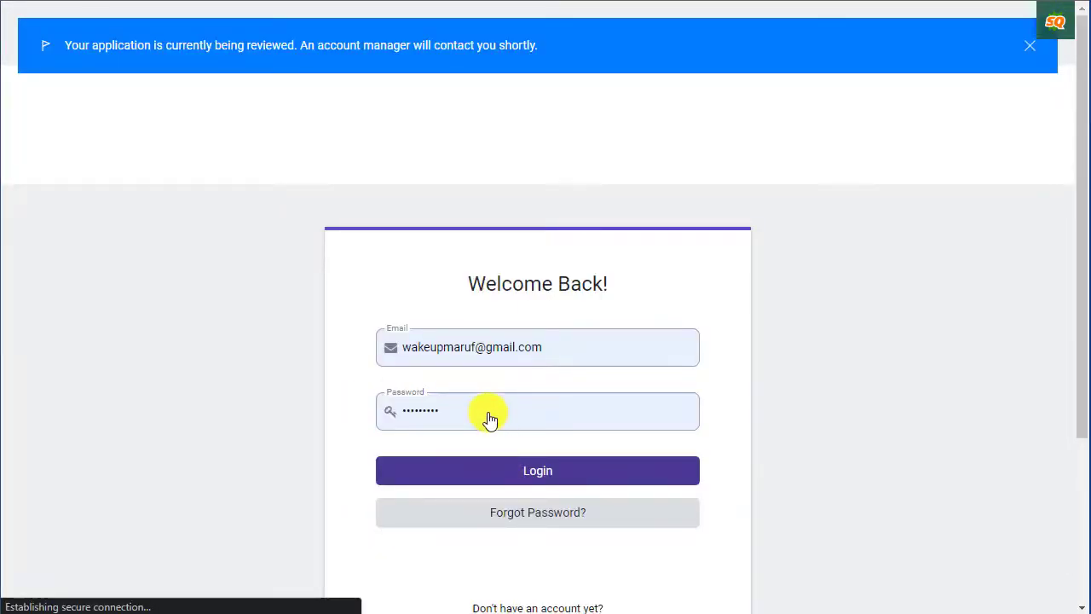
# Scroll the under-review login page before switching to Gmail.
pyautogui.scroll(-2, 869, 176)
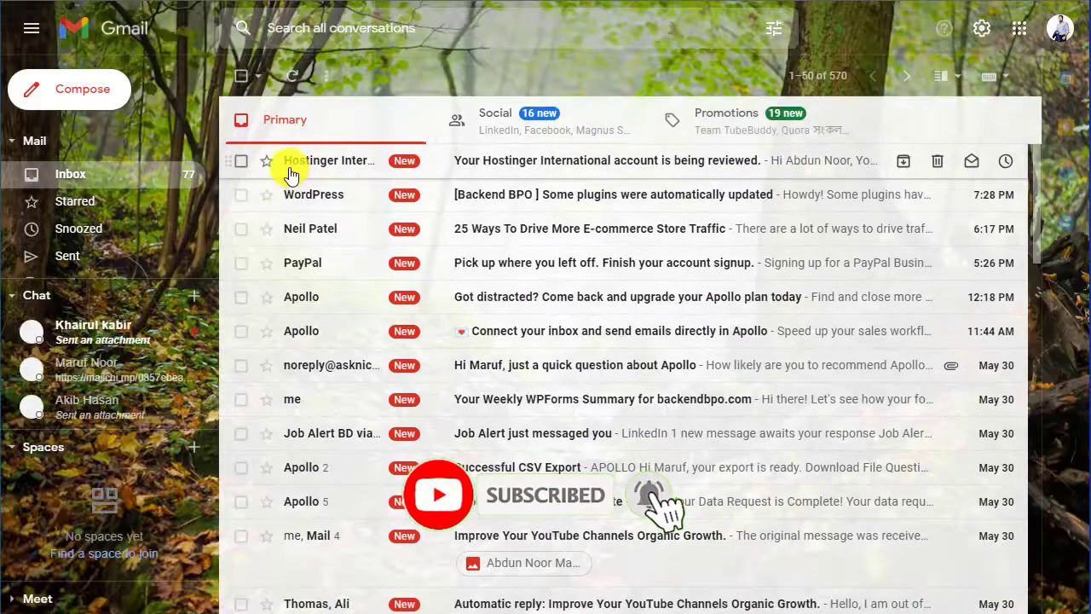
# Read the Hostinger International email about the 1-3 working day account review.
pyautogui.click(607, 165)
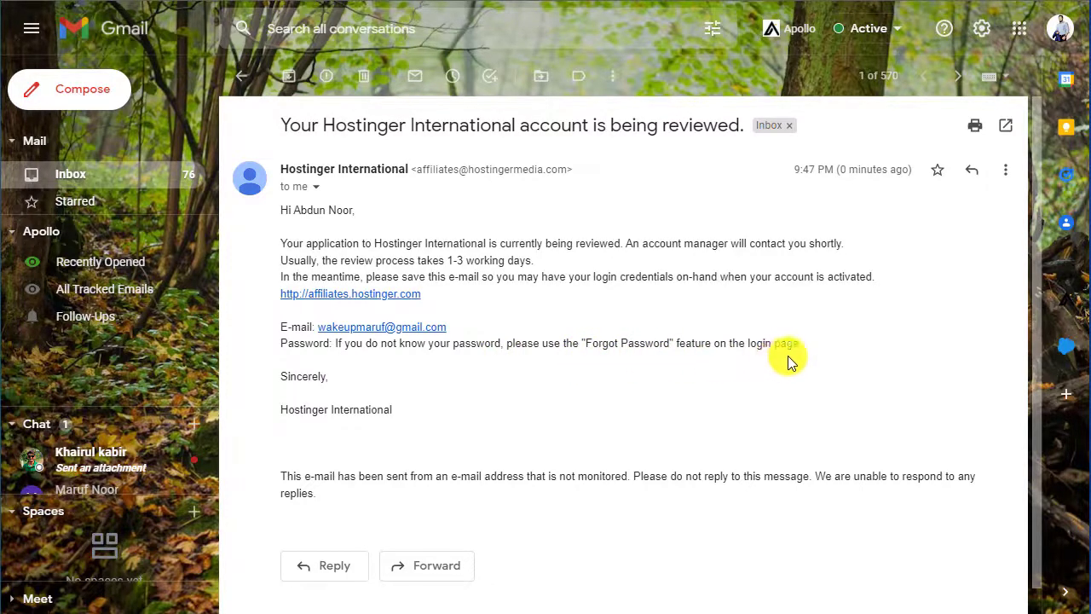
pyautogui.scroll(-1, 534, 404)
pyautogui.scroll(1, 533, 404)
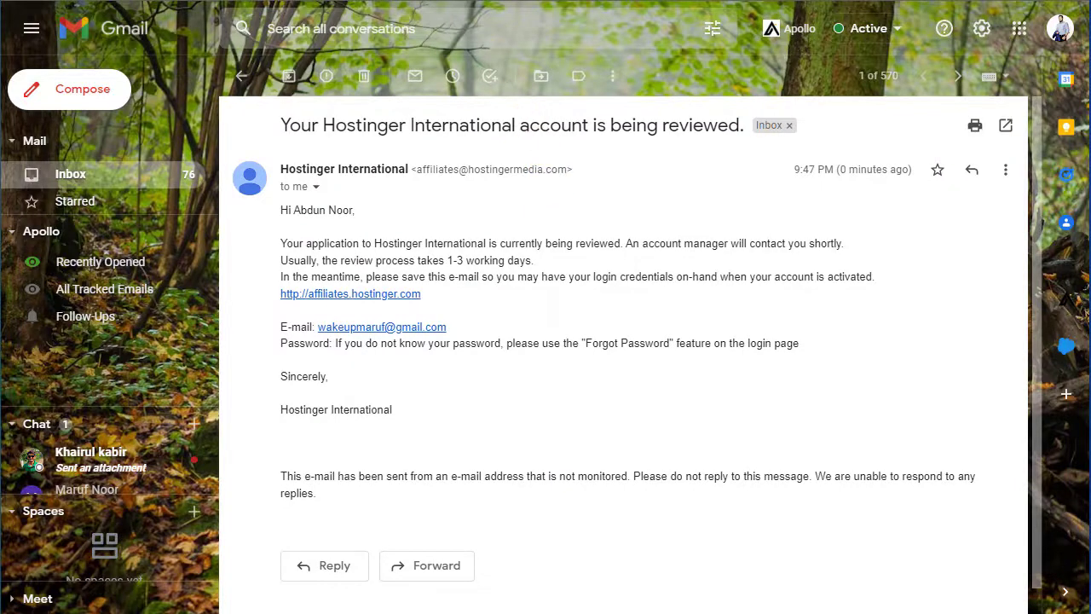